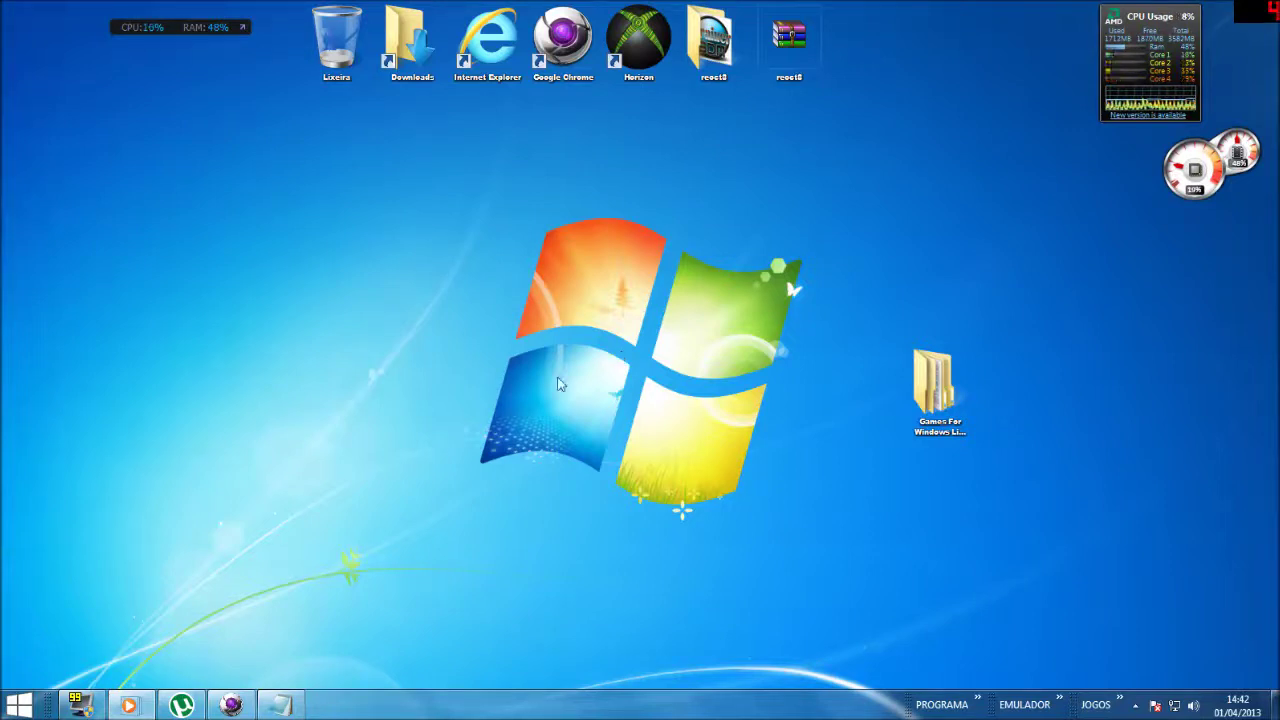
Step: Switch to Google Chrome and open the channel's video "Gta IV Pirata (PC) Windows Live # 1", reloading the page
{"action": "left_click", "coordinate": [231, 706]}
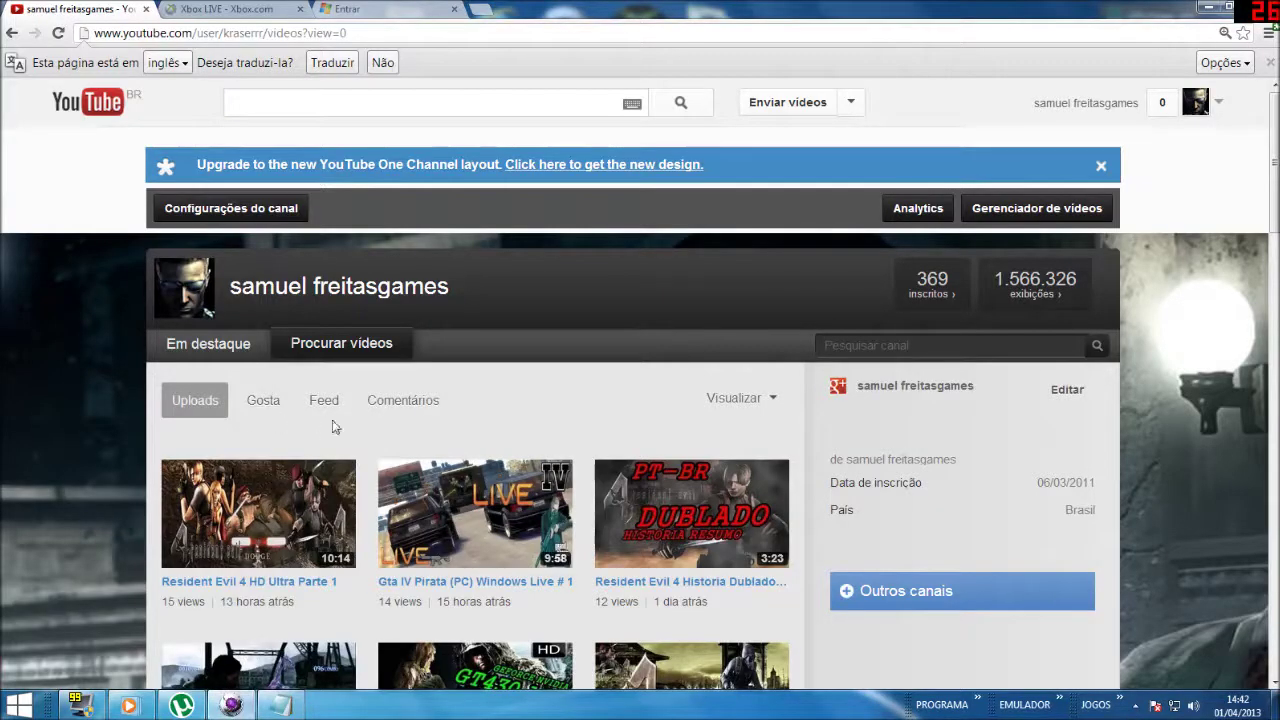
{"action": "scroll", "coordinate": [330, 430], "scroll_direction": "down", "scroll_amount": 1}
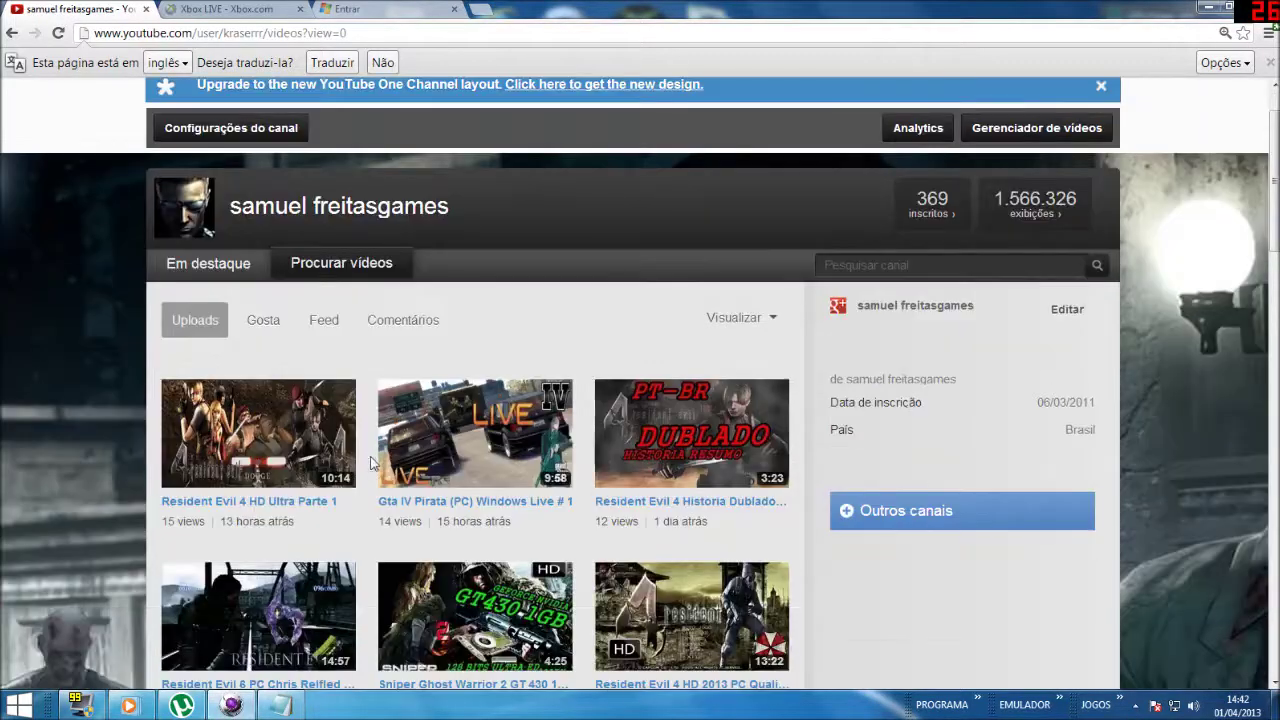
{"action": "left_click", "coordinate": [501, 438]}
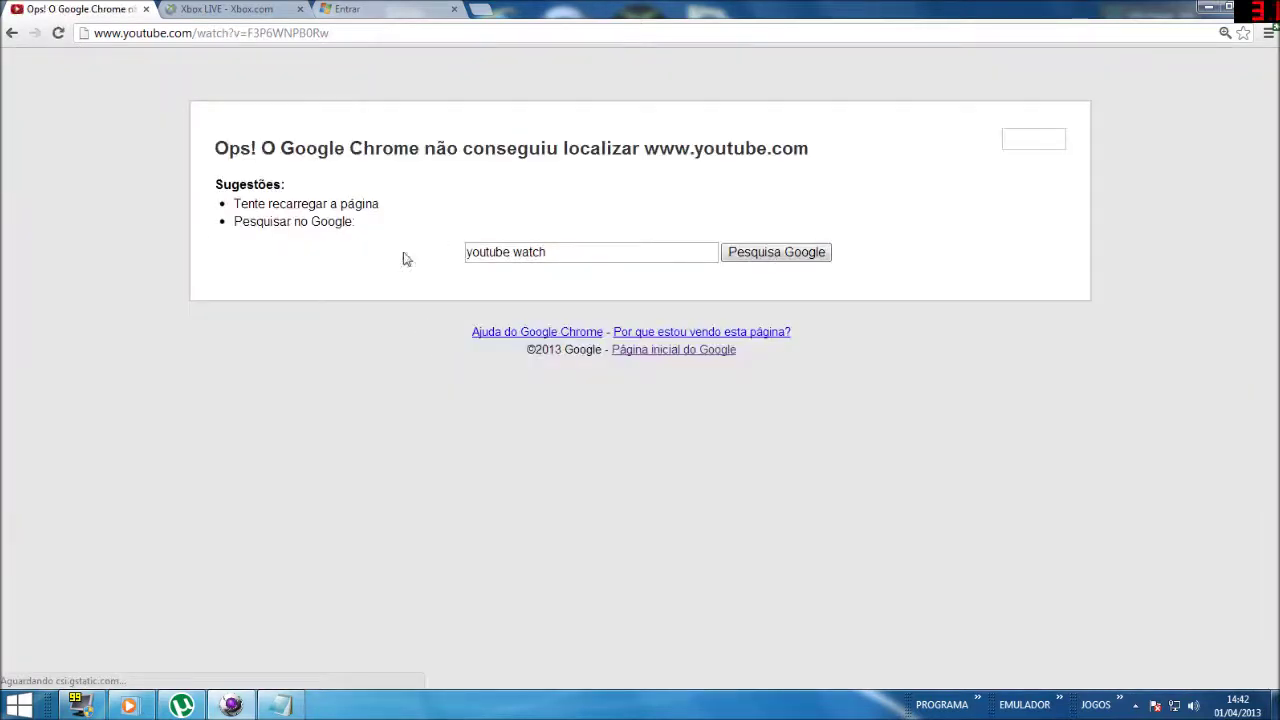
{"action": "left_click", "coordinate": [191, 33]}
{"action": "key", "text": "Return"}
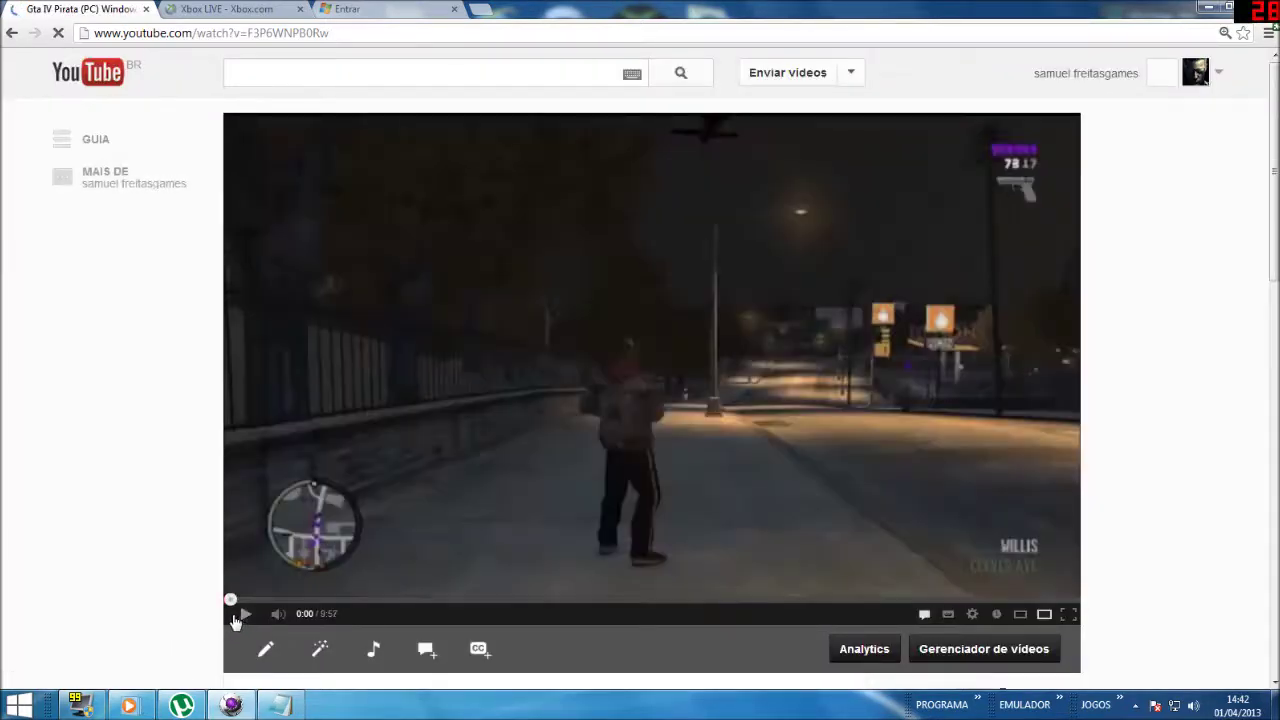
Step: Read the video's comments, highlight the one asking how to play GTA online, and return to the channel's uploads before minimizing the browser
{"action": "scroll", "coordinate": [232, 620], "scroll_direction": "down", "scroll_amount": 2}
{"action": "scroll", "coordinate": [232, 620], "scroll_direction": "down", "scroll_amount": 8}
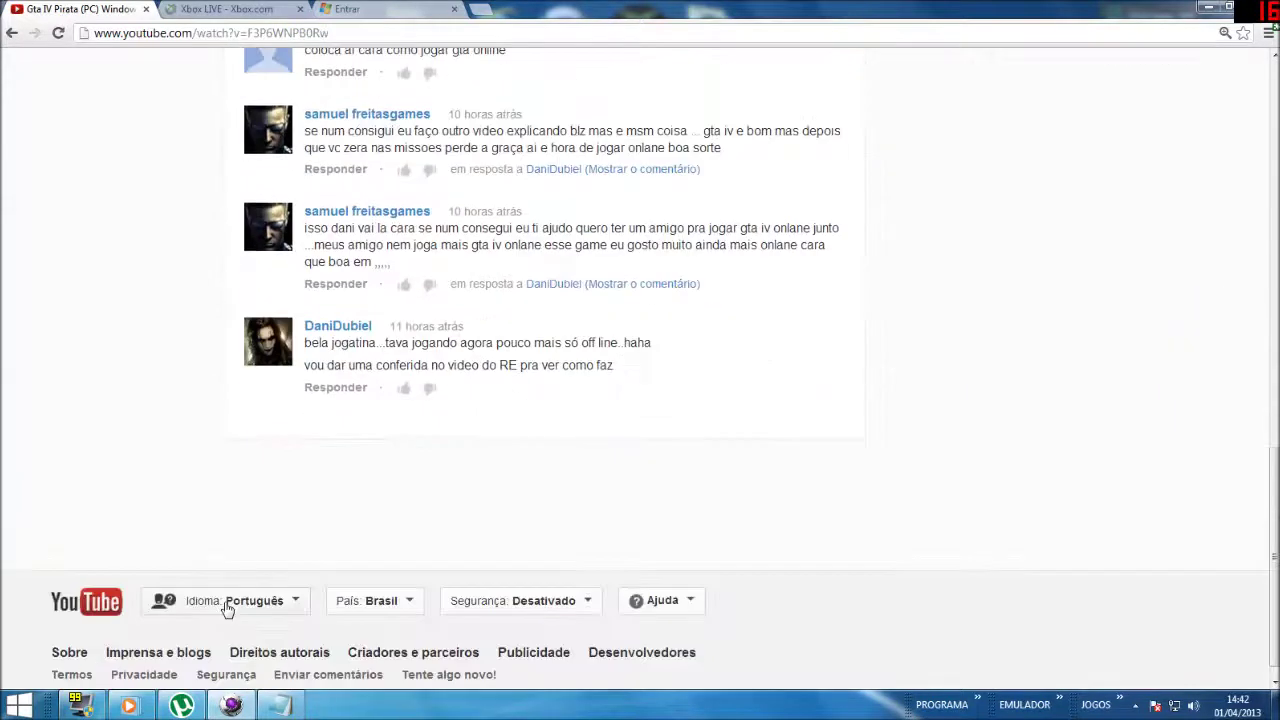
{"action": "scroll", "coordinate": [250, 556], "scroll_direction": "up", "scroll_amount": 2}
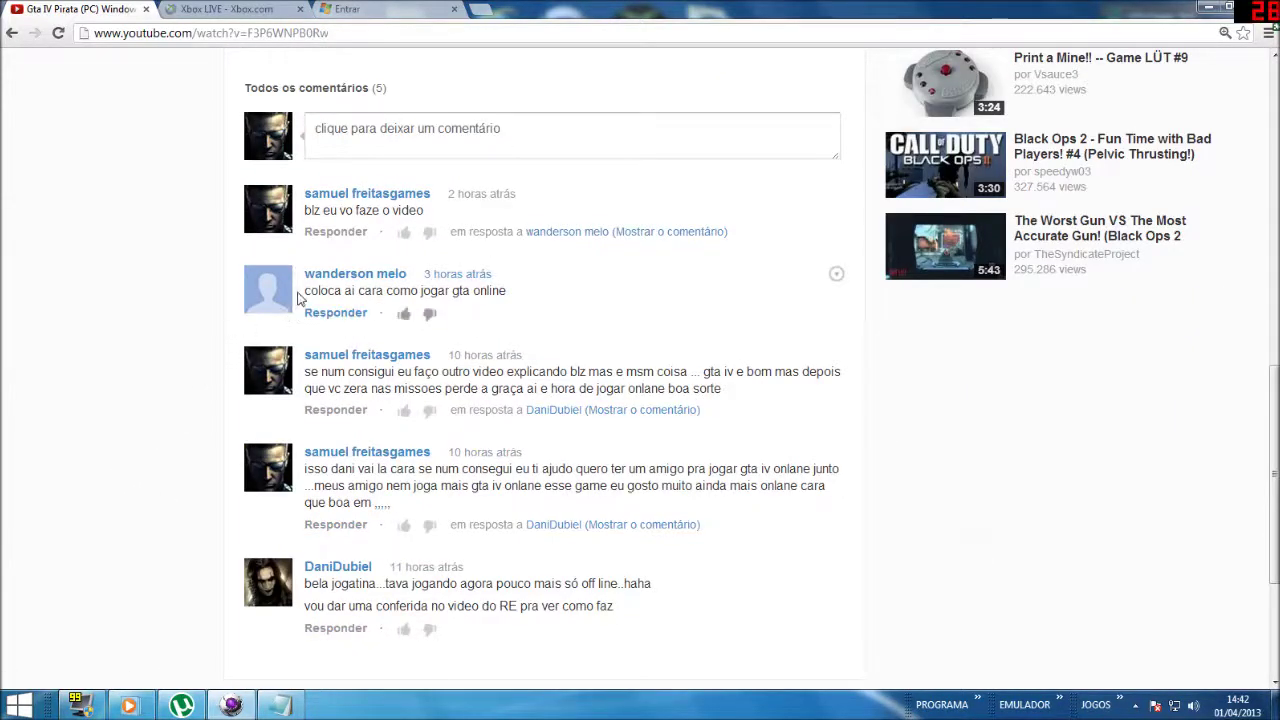
{"action": "left_click_drag", "start_coordinate": [305, 290], "coordinate": [506, 291]}
{"action": "left_click", "coordinate": [570, 300]}
{"action": "scroll", "coordinate": [590, 360], "scroll_direction": "up", "scroll_amount": 7}
{"action": "scroll", "coordinate": [576, 381], "scroll_direction": "up", "scroll_amount": 1}
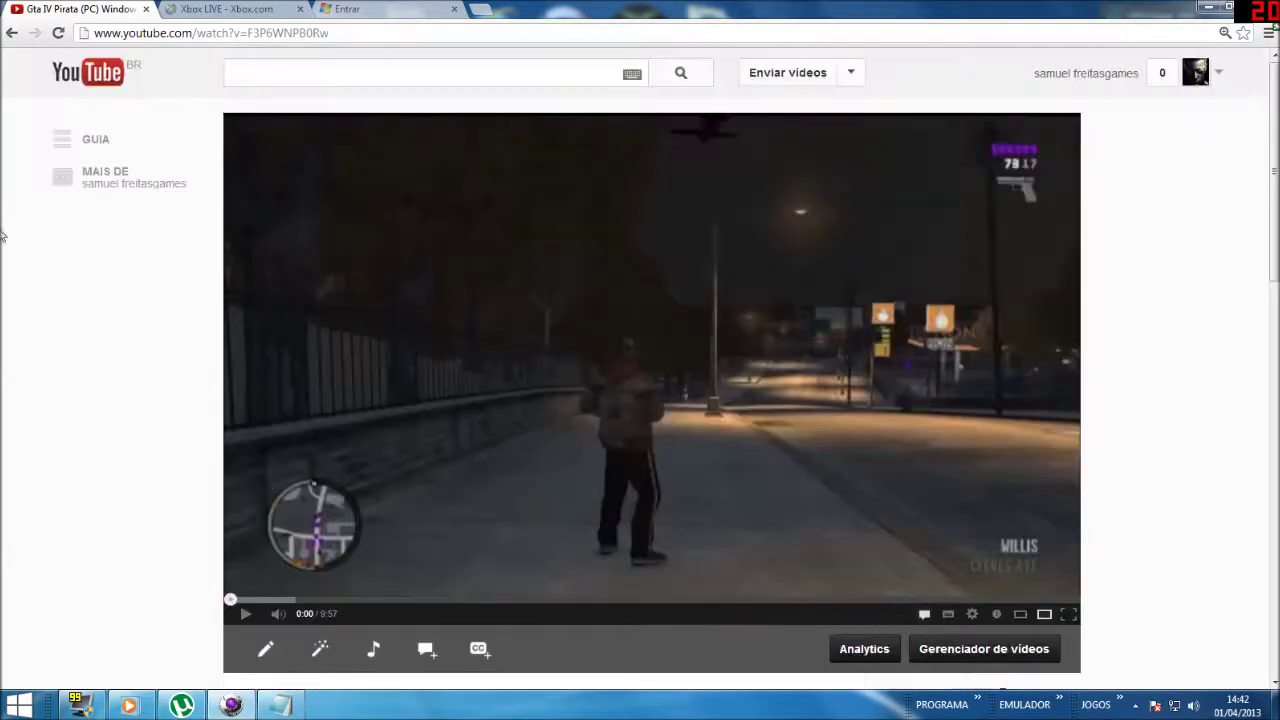
{"action": "left_click", "coordinate": [11, 33]}
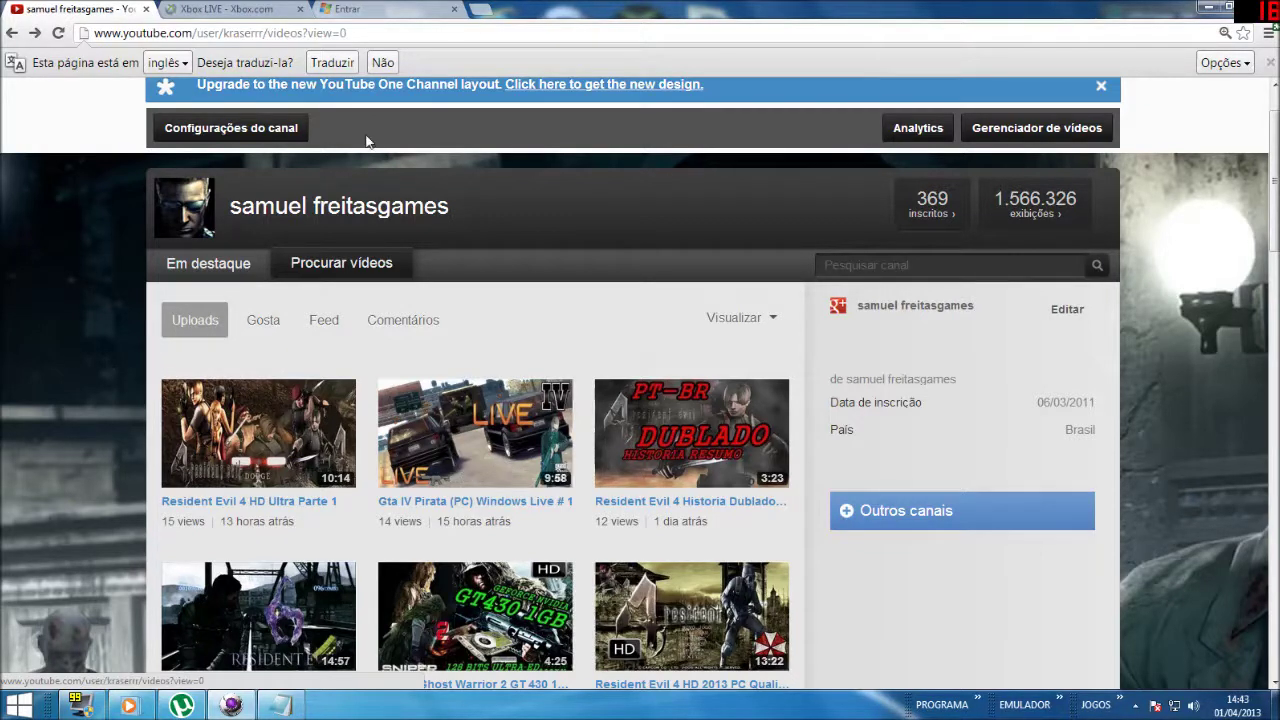
{"action": "left_click", "coordinate": [1205, 10]}
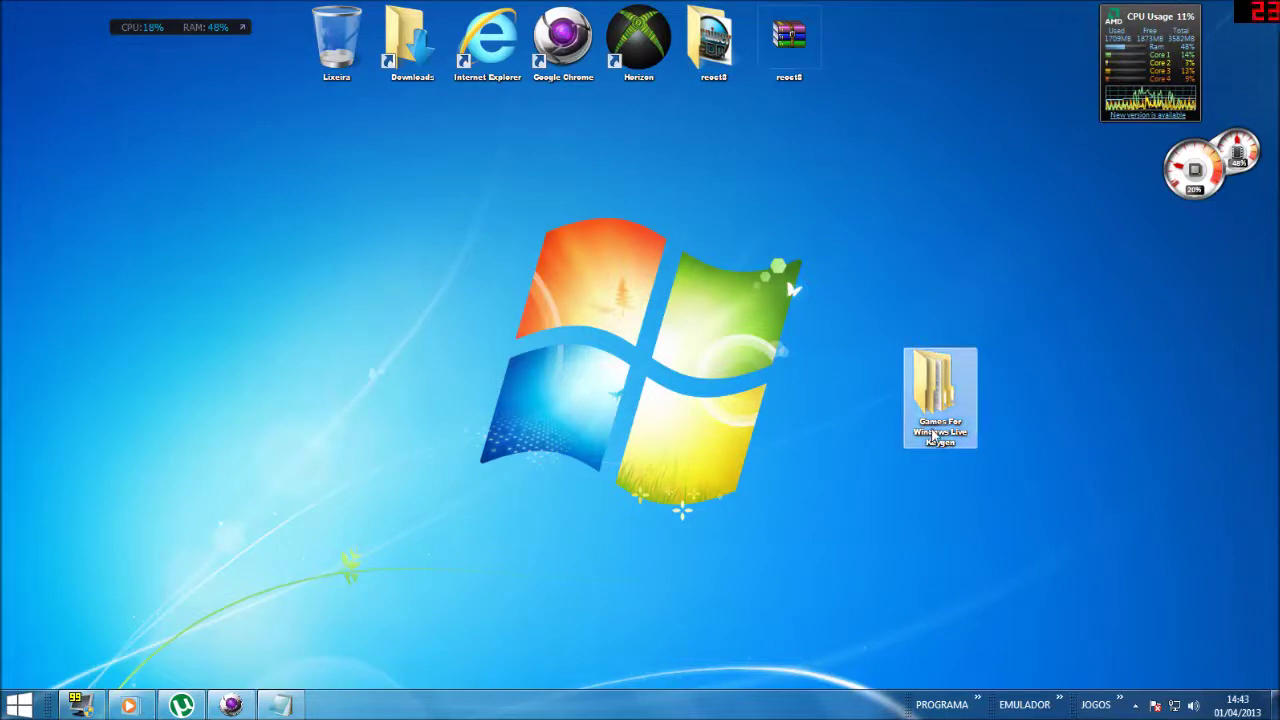
Step: Copy the name of the "Games For Windows Live Keygen" folder on the desktop without changing it
{"action": "left_click", "coordinate": [942, 441]}
{"action": "key", "text": "ctrl+c"}
{"action": "right_click", "coordinate": [941, 433]}
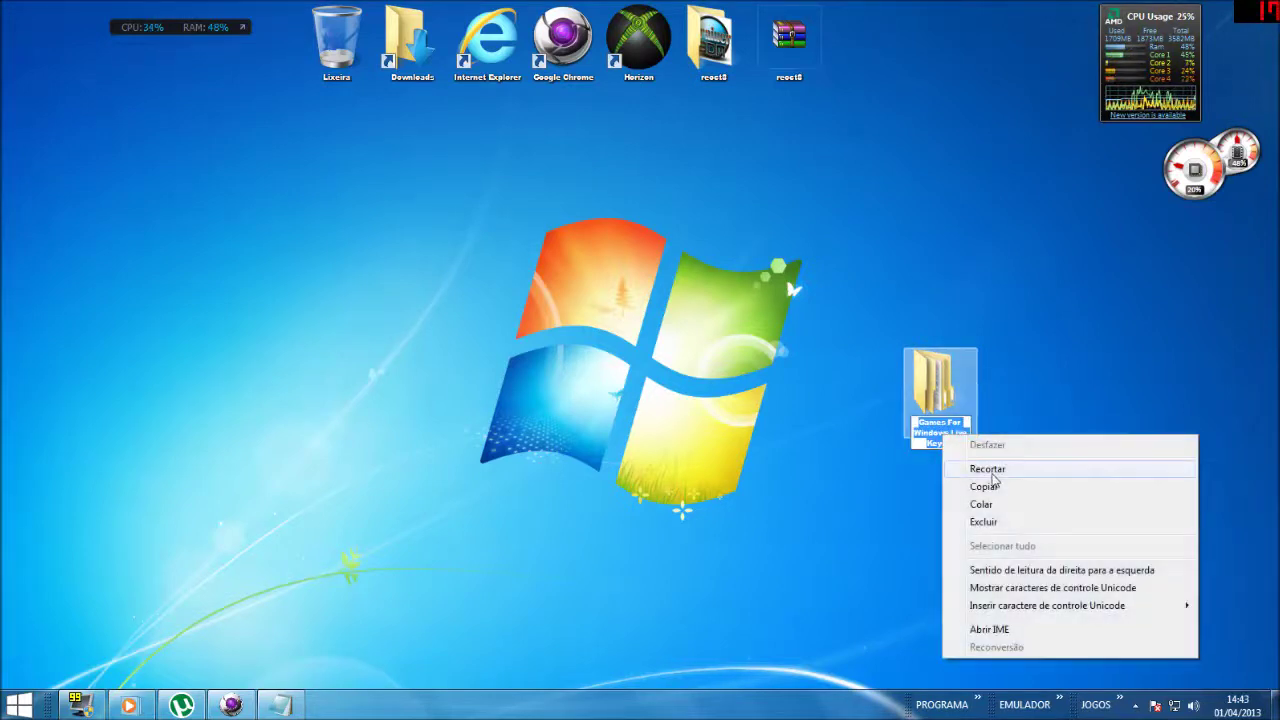
{"action": "left_click", "coordinate": [997, 485]}
{"action": "key", "text": "Return"}
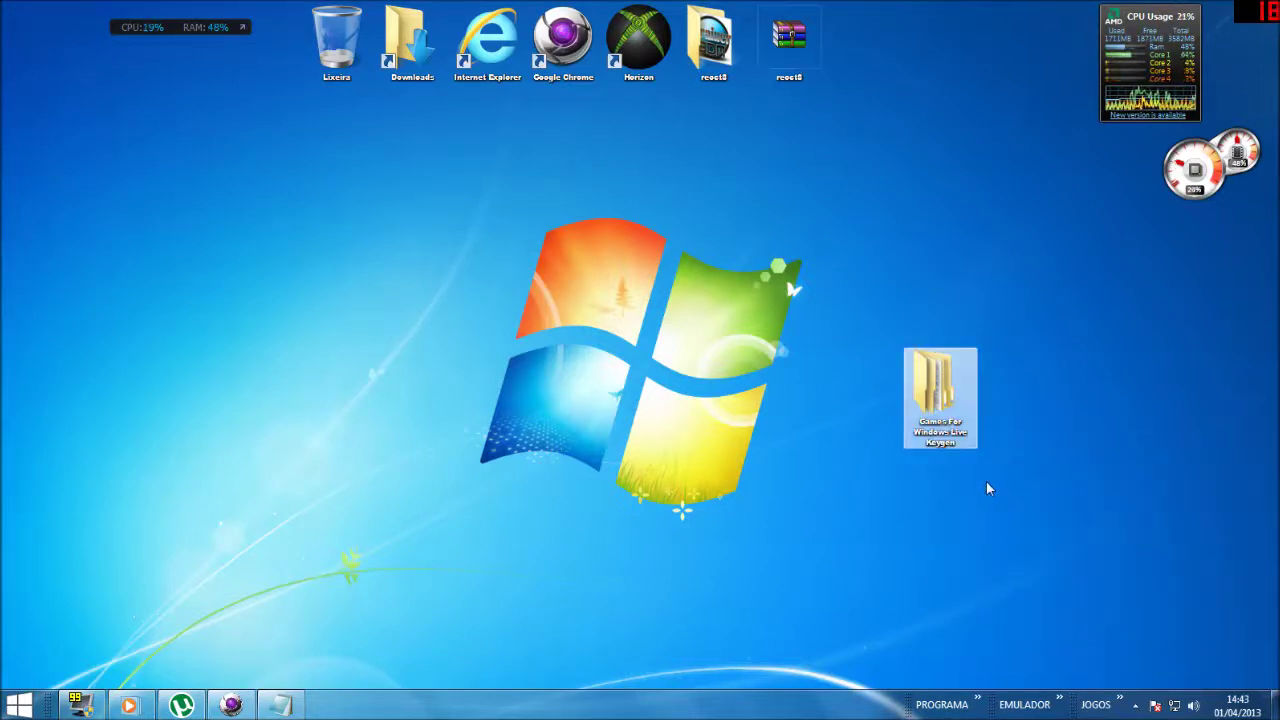
Step: Paste the folder name below the MediaFire link in the open Notepad note, highlight its words, and minimize the note
{"action": "mouse_move", "coordinate": [275, 710]}
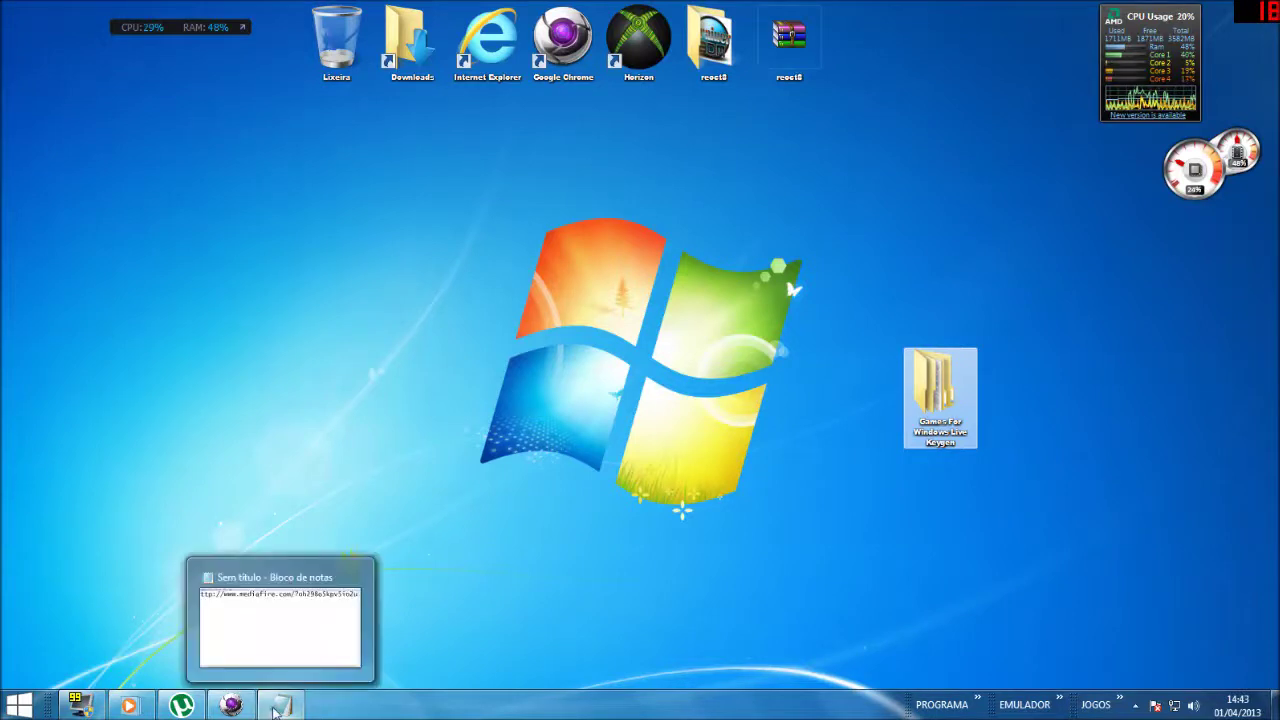
{"action": "left_click", "coordinate": [275, 710]}
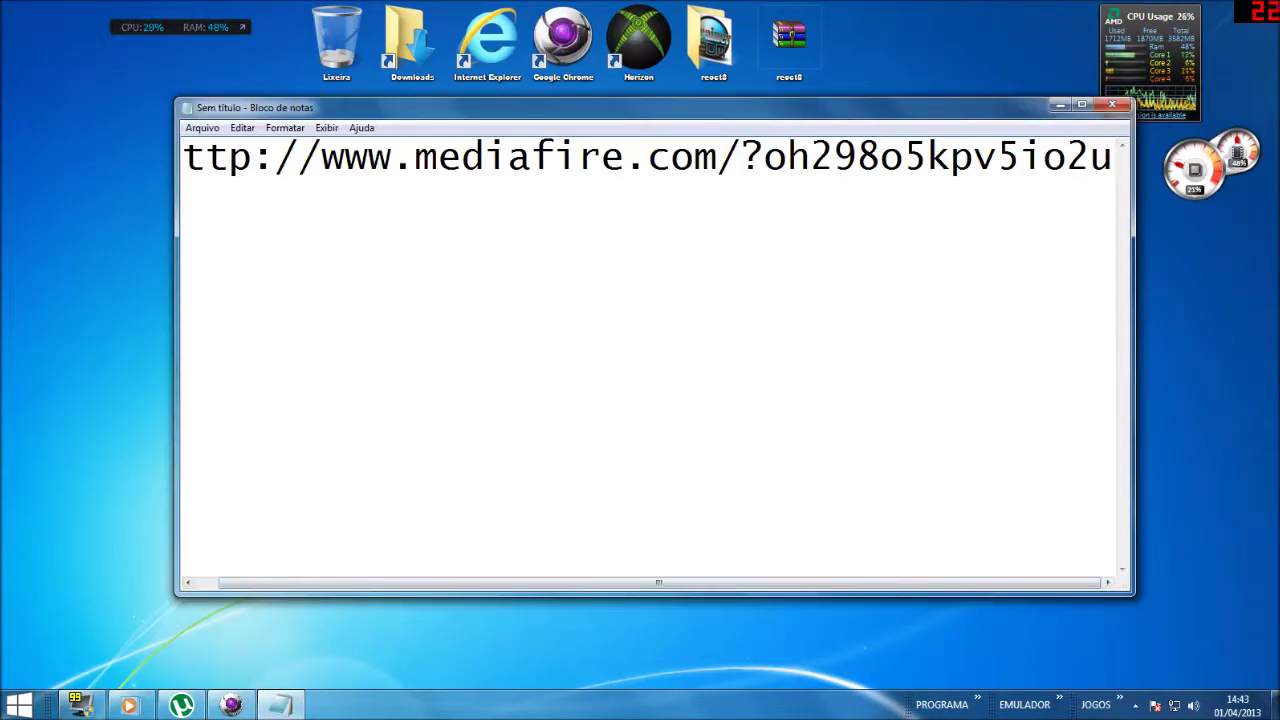
{"action": "left_click", "coordinate": [183, 272]}
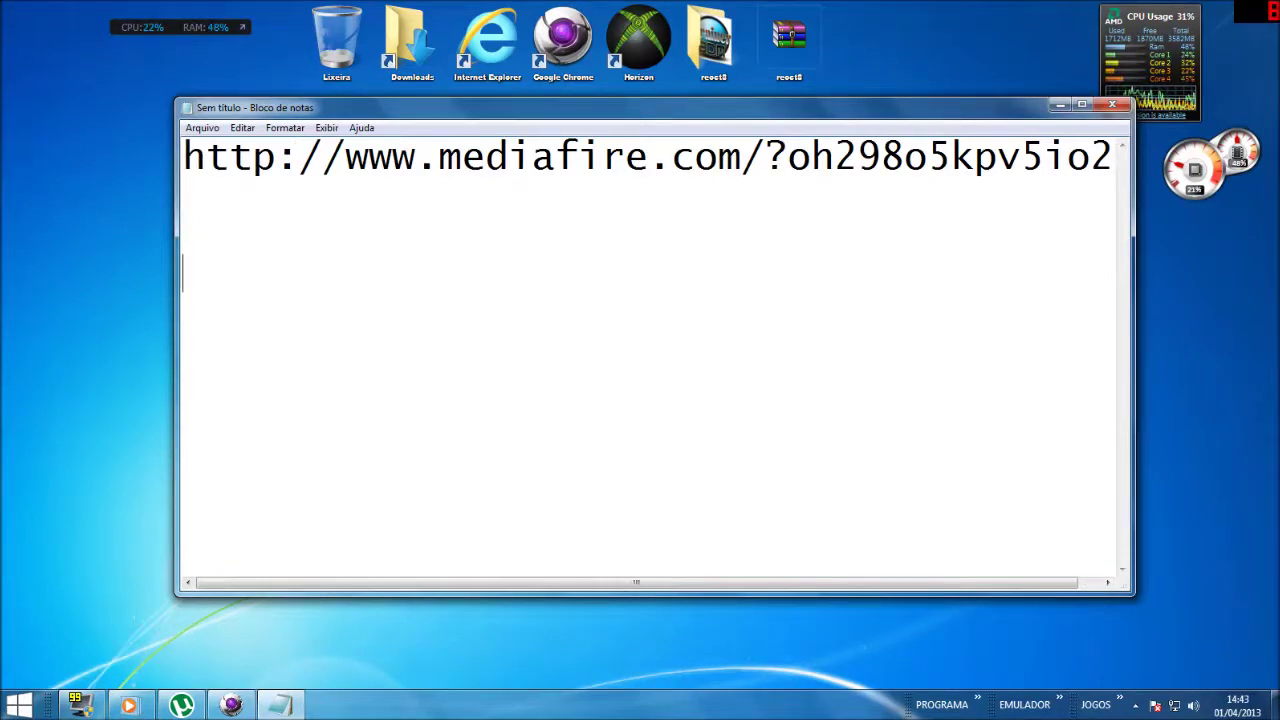
{"action": "right_click", "coordinate": [561, 305]}
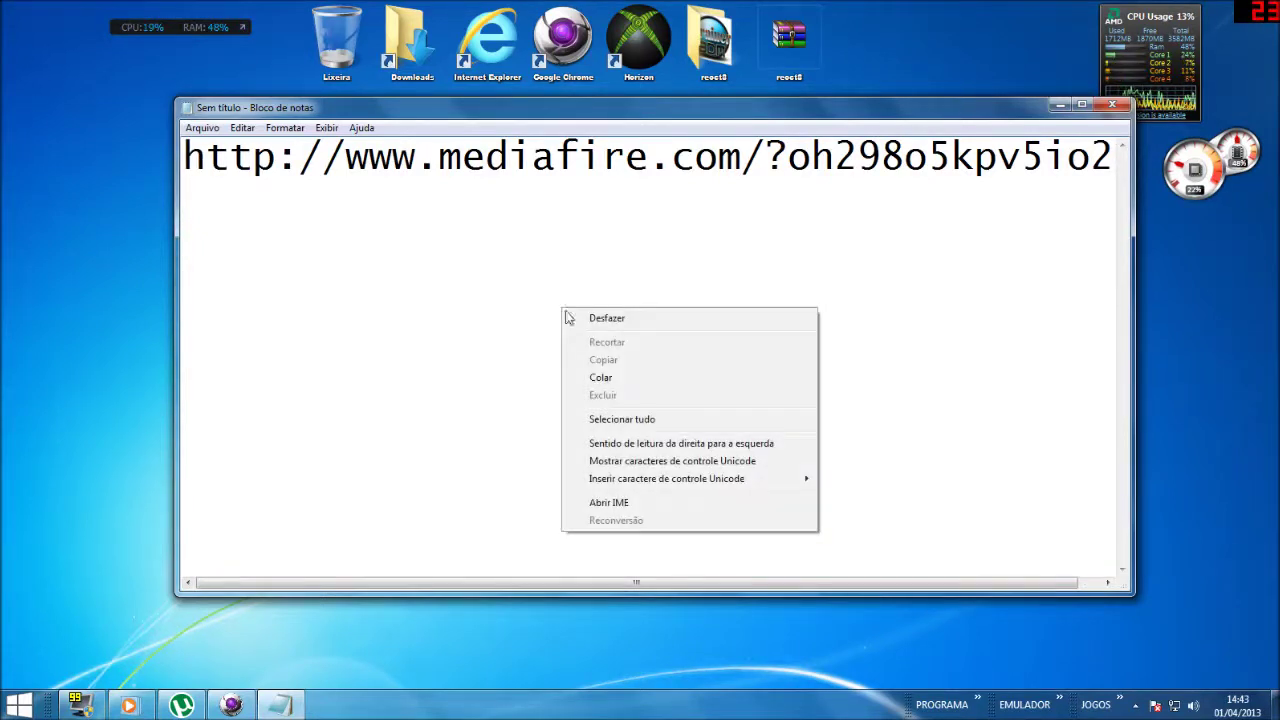
{"action": "left_click", "coordinate": [610, 375]}
{"action": "left_click_drag", "start_coordinate": [322, 272], "coordinate": [556, 272]}
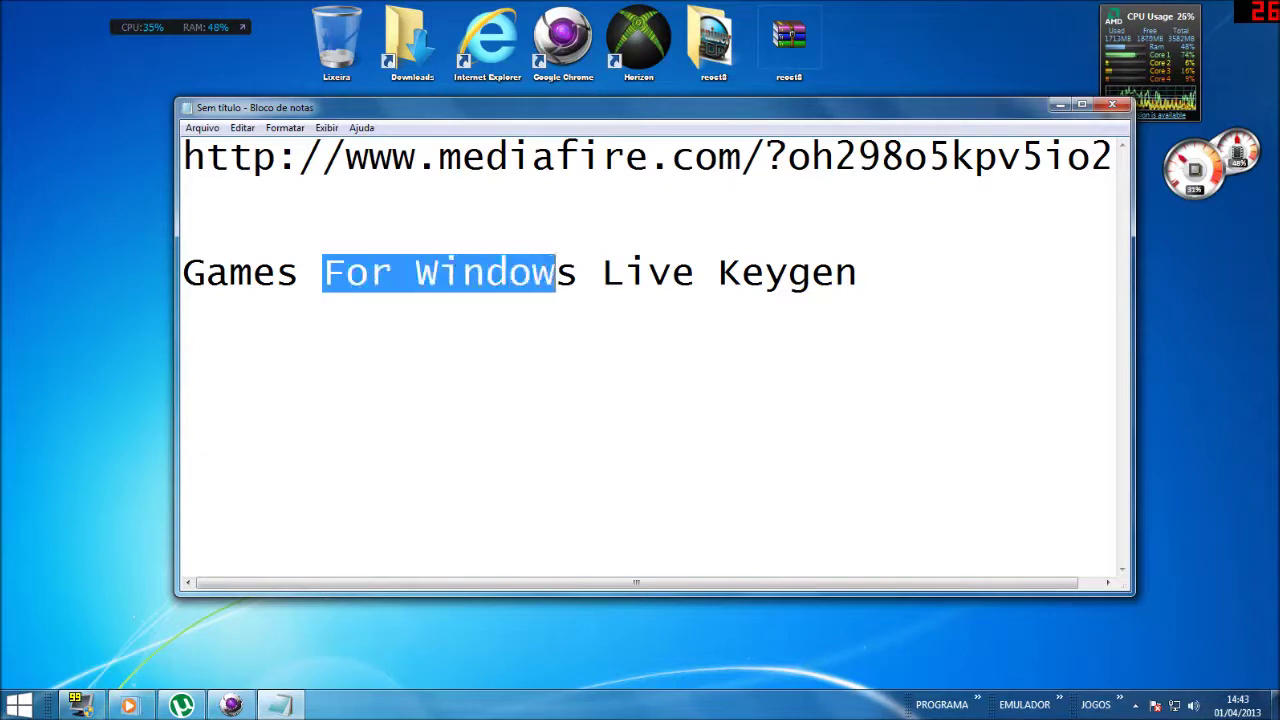
{"action": "left_click", "coordinate": [741, 272]}
{"action": "left_click_drag", "start_coordinate": [718, 272], "coordinate": [858, 272]}
{"action": "left_click", "coordinate": [858, 272]}
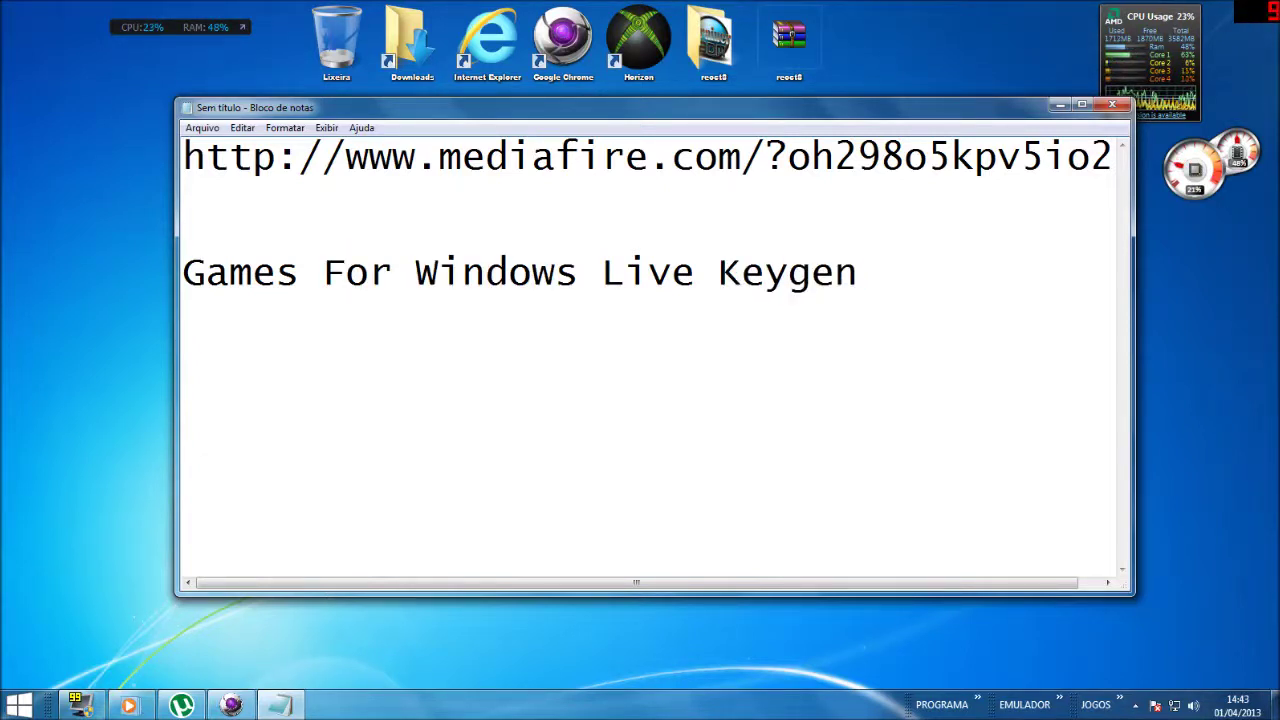
{"action": "left_click", "coordinate": [1058, 105]}
Step: Run "keygen GFWL by alexis221515" from the nested "Games For Windows Live Keygen" folder and reposition its window
{"action": "double_click", "coordinate": [935, 385]}
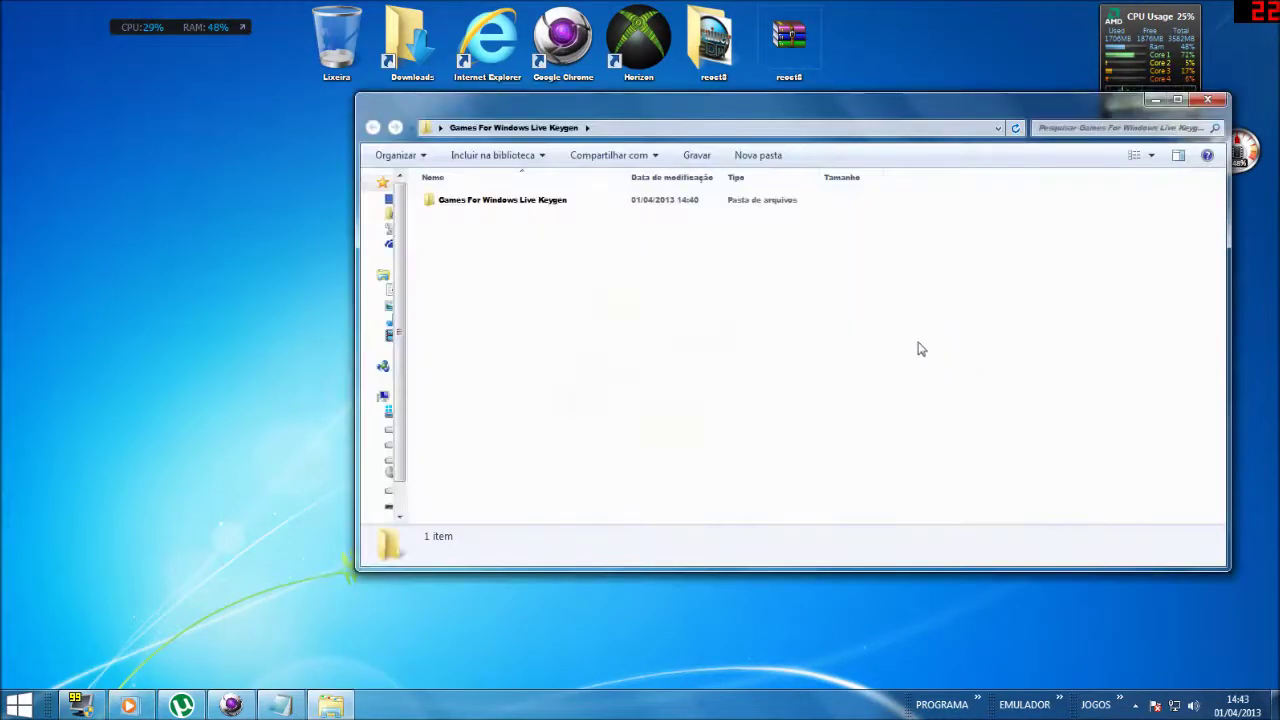
{"action": "double_click", "coordinate": [708, 199]}
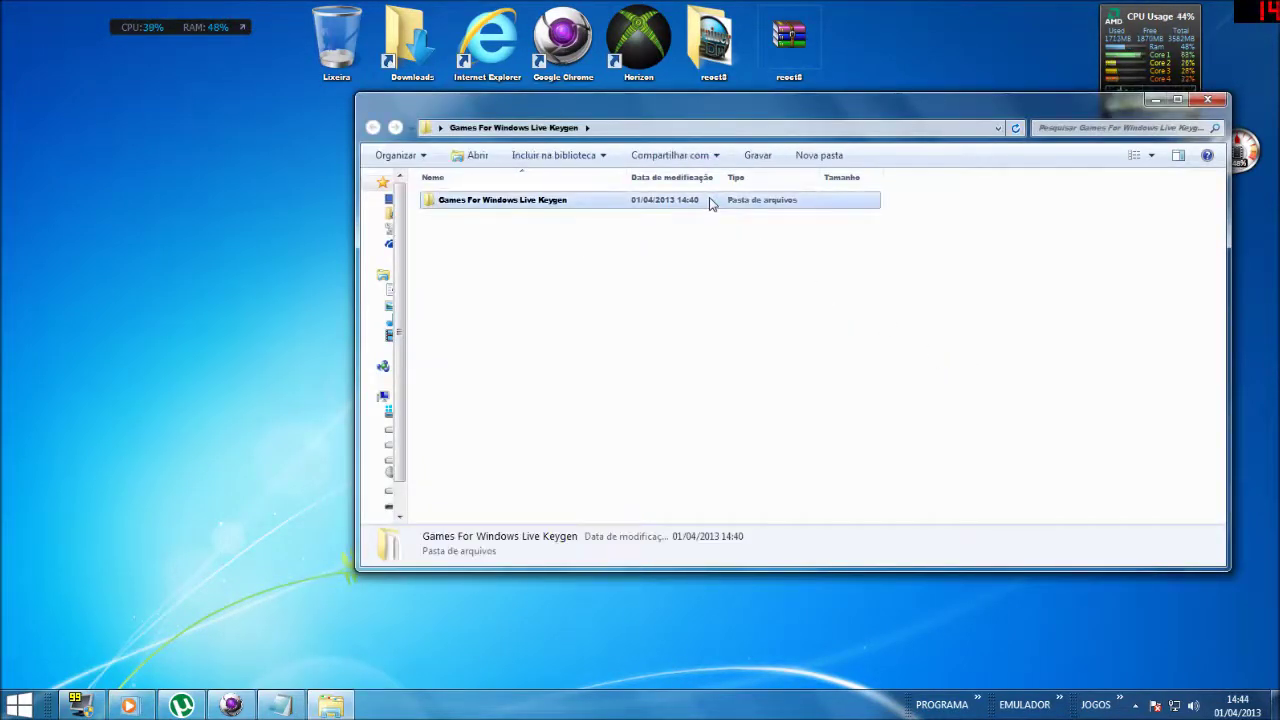
{"action": "left_click", "coordinate": [670, 220]}
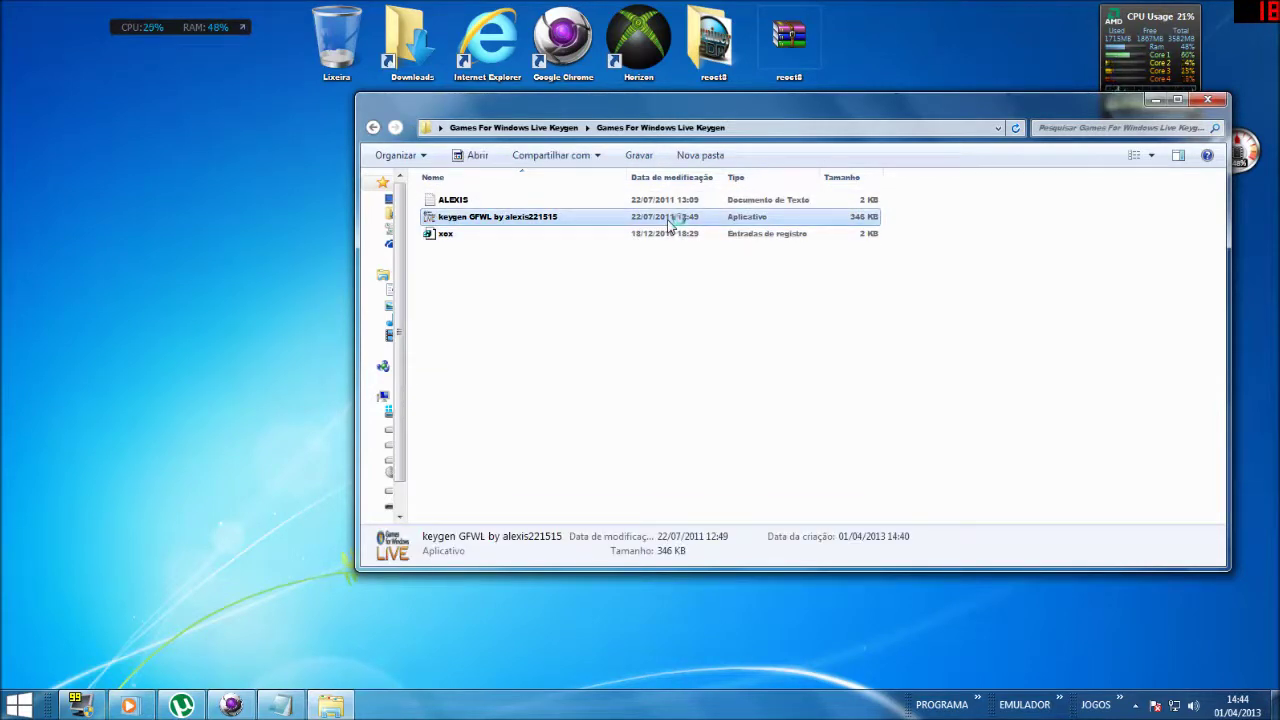
{"action": "double_click", "coordinate": [670, 221]}
{"action": "left_click_drag", "start_coordinate": [420, 152], "coordinate": [610, 208]}
Step: Generate several serials in succession with the keygen, and close both its window and the folder window
{"action": "left_click", "coordinate": [724, 373]}
{"action": "left_click", "coordinate": [724, 373]}
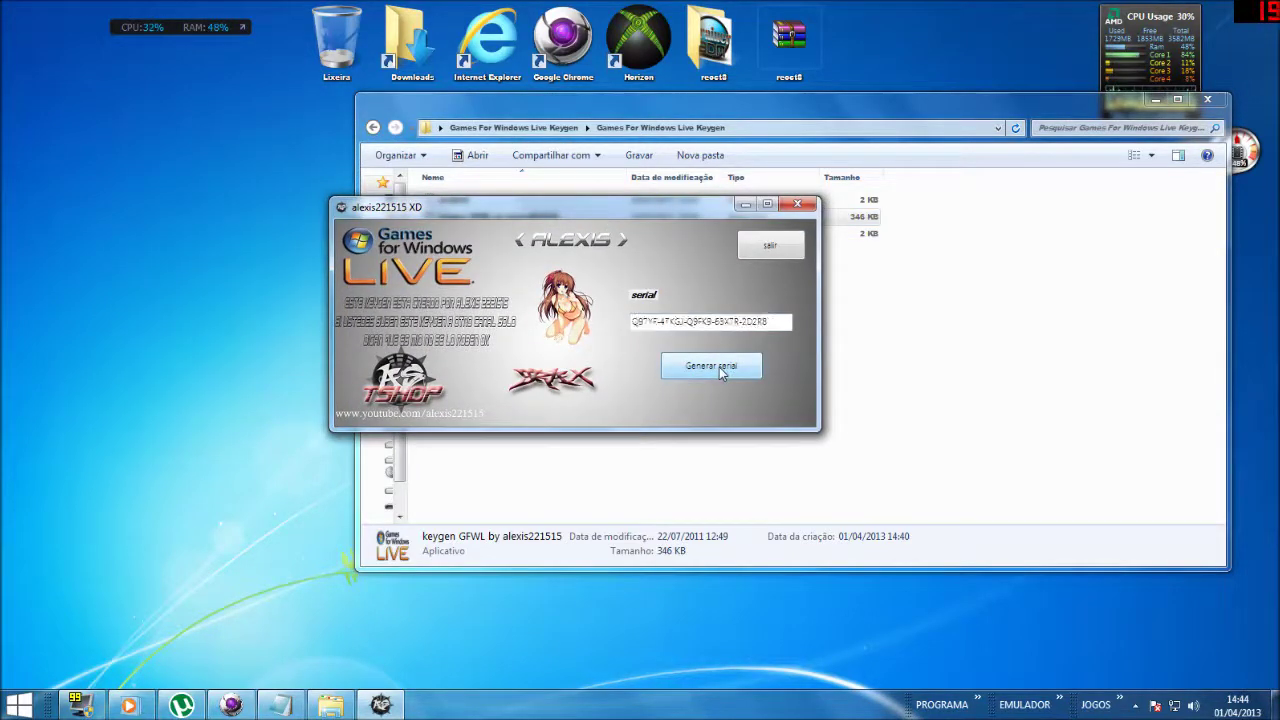
{"action": "left_click", "coordinate": [722, 372]}
{"action": "left_click", "coordinate": [722, 372]}
{"action": "left_click", "coordinate": [722, 372]}
{"action": "left_click", "coordinate": [722, 372]}
{"action": "left_click", "coordinate": [719, 373]}
{"action": "left_click", "coordinate": [717, 373]}
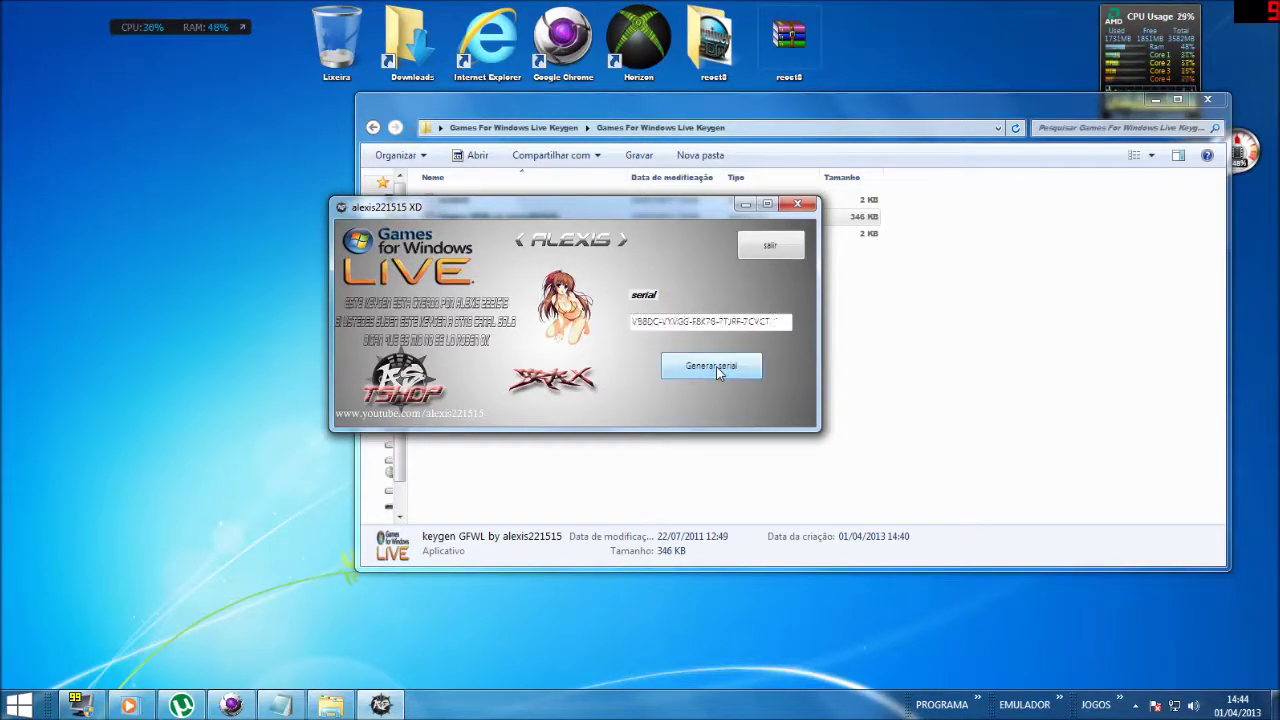
{"action": "left_click", "coordinate": [801, 208]}
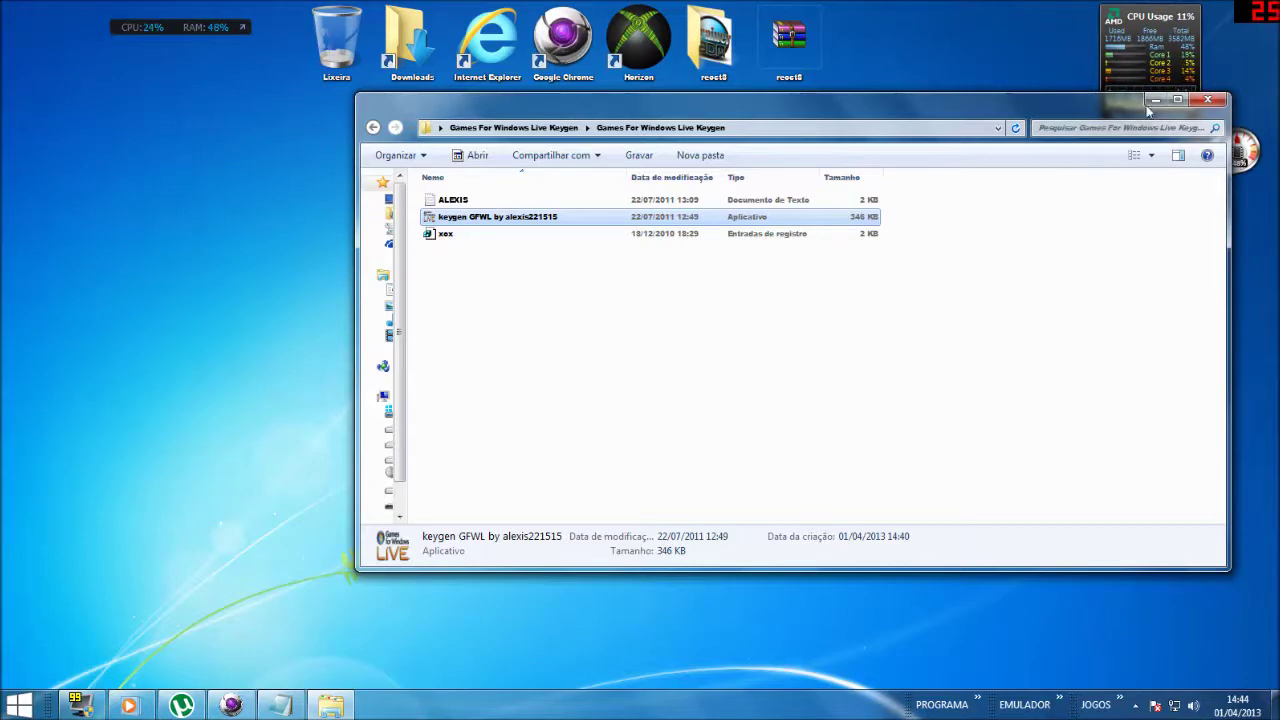
{"action": "left_click", "coordinate": [1207, 99]}
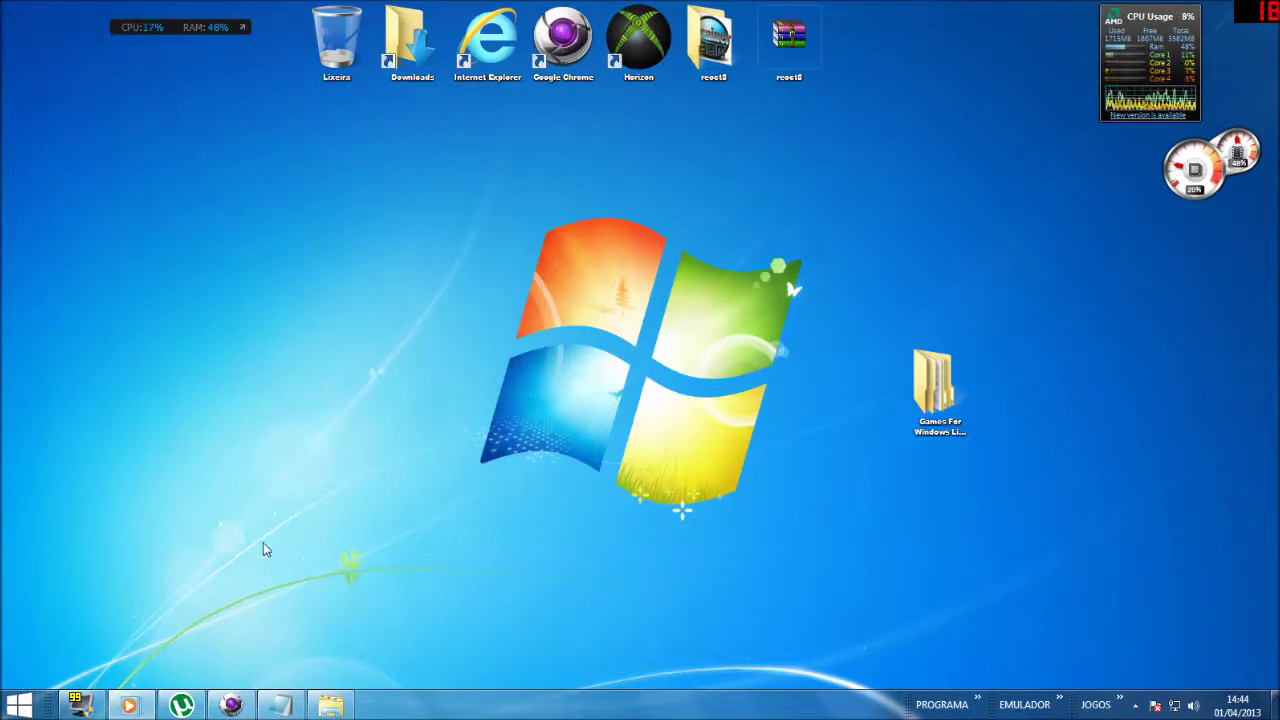
Step: Switch to Google Chrome and examine the account and password fields on the Hotmail sign-in page
{"action": "left_click", "coordinate": [250, 706]}
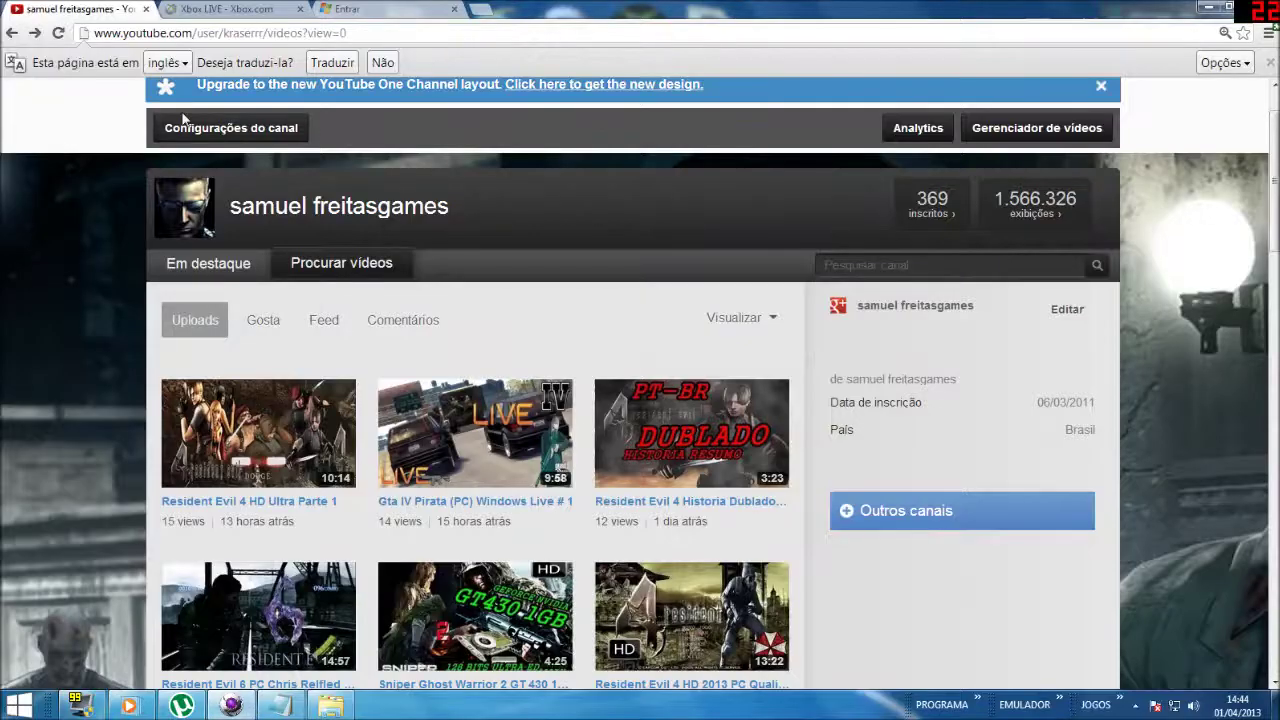
{"action": "left_click", "coordinate": [222, 8]}
{"action": "left_click", "coordinate": [340, 8]}
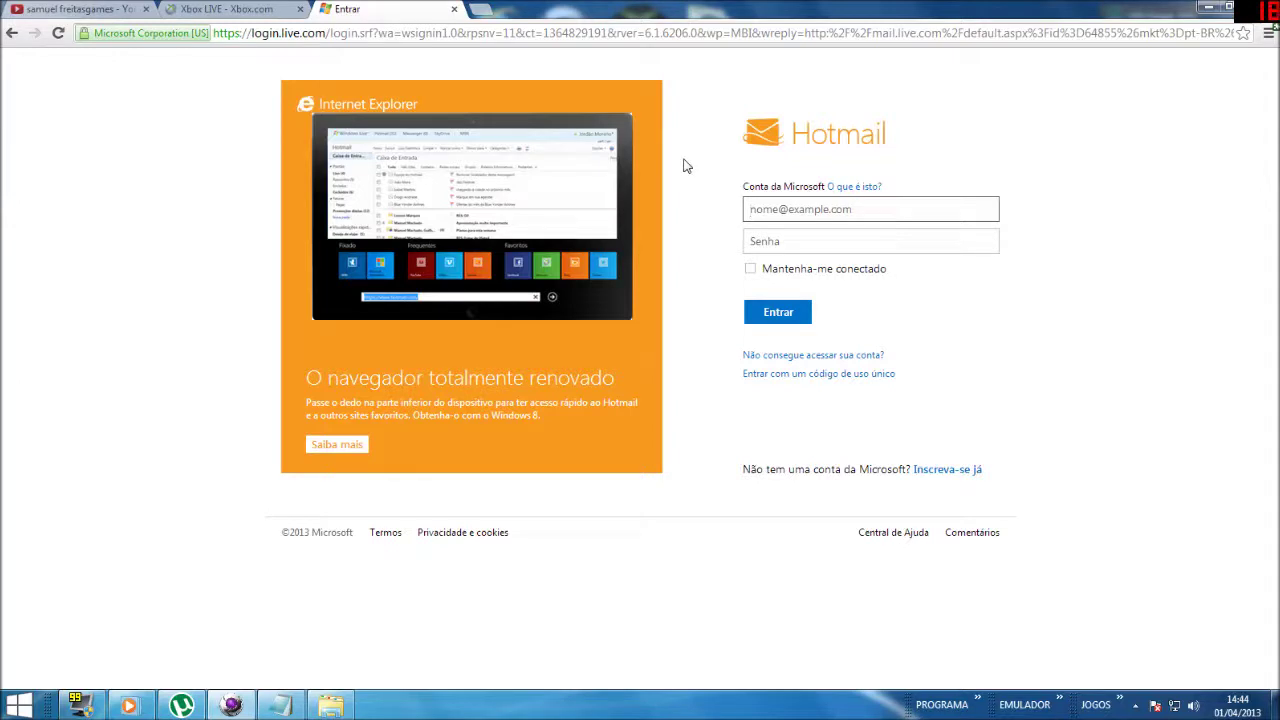
{"action": "left_click", "coordinate": [720, 154]}
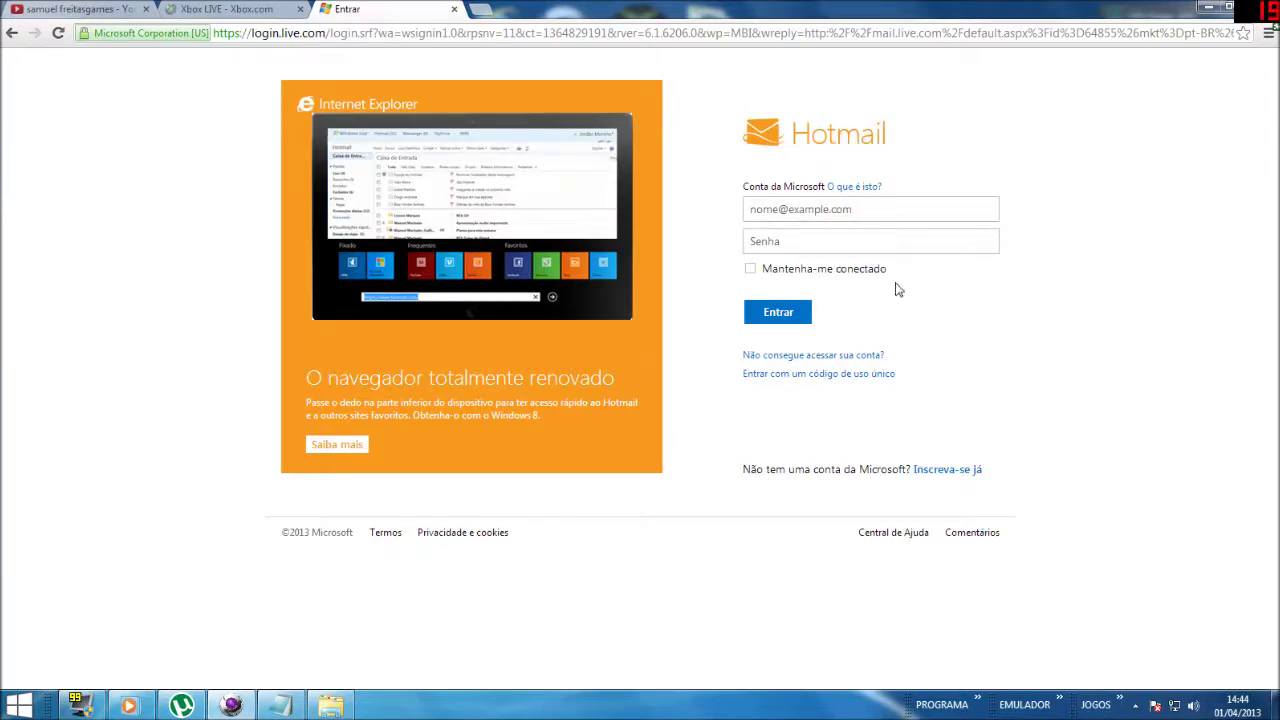
{"action": "left_click", "coordinate": [803, 219]}
{"action": "left_click", "coordinate": [870, 209]}
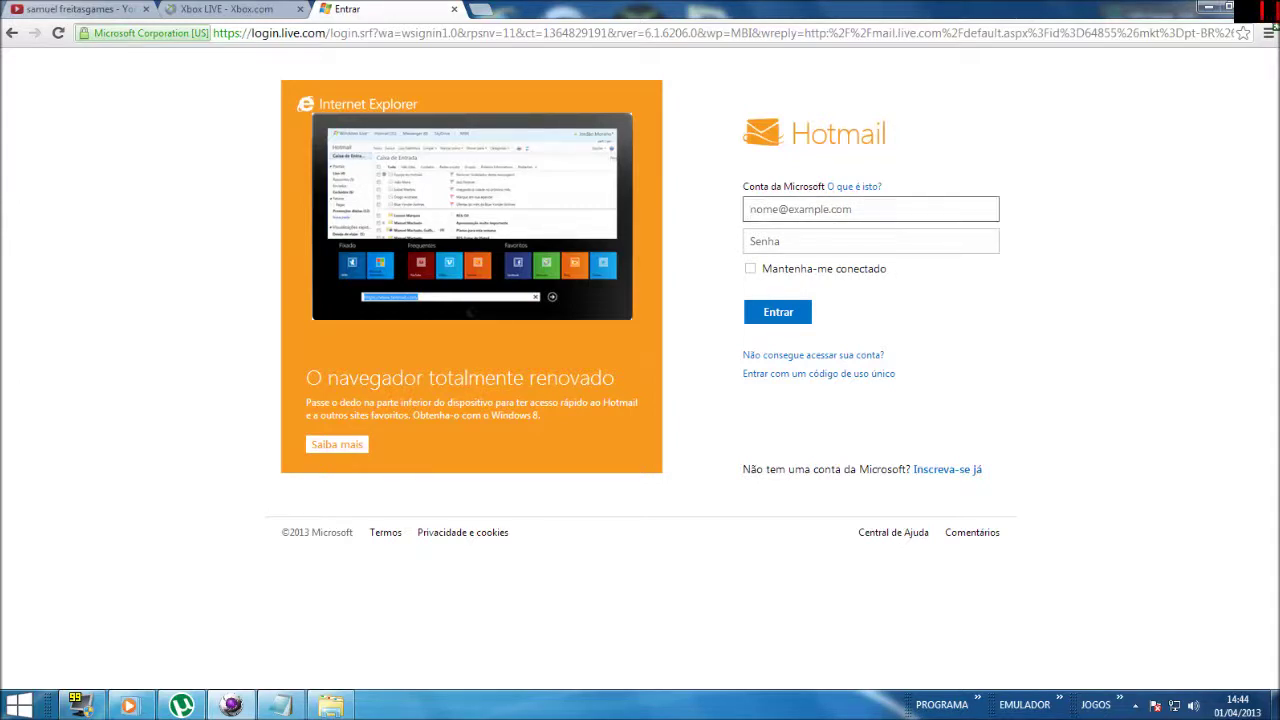
{"action": "key", "text": "Tab"}
{"action": "left_click", "coordinate": [218, 9]}
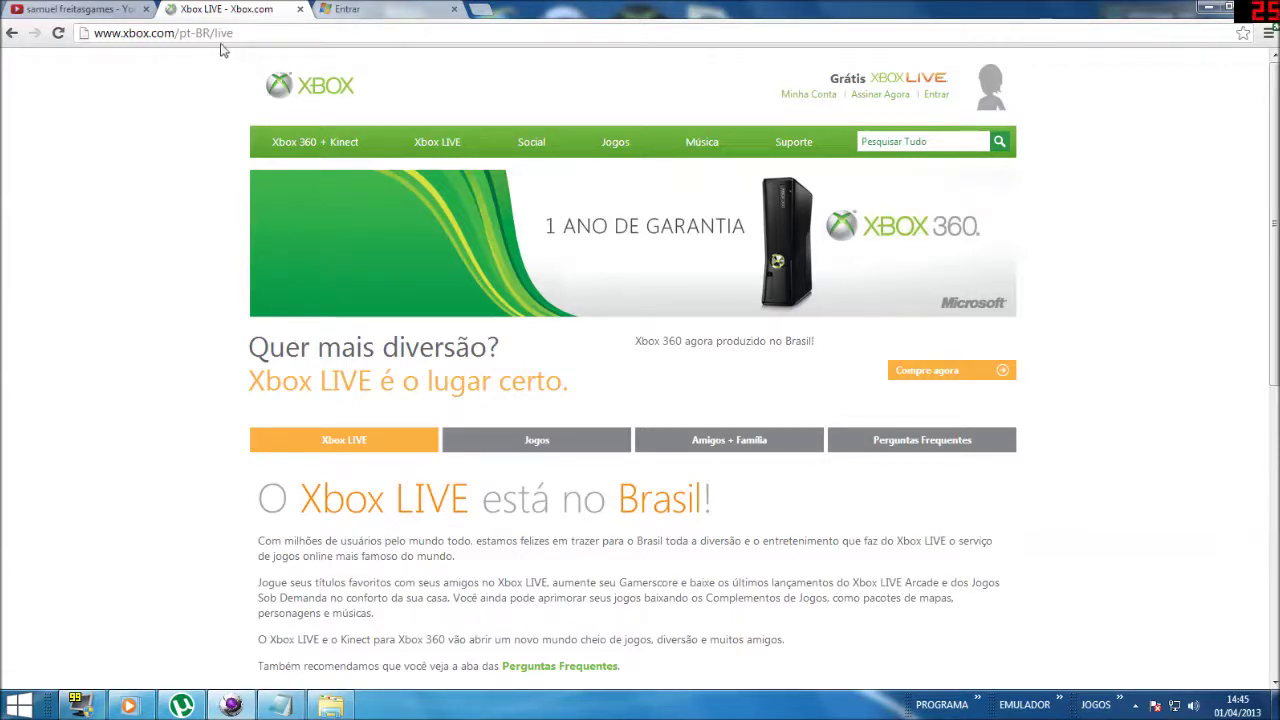
{"action": "key", "text": "ctrl+l"}
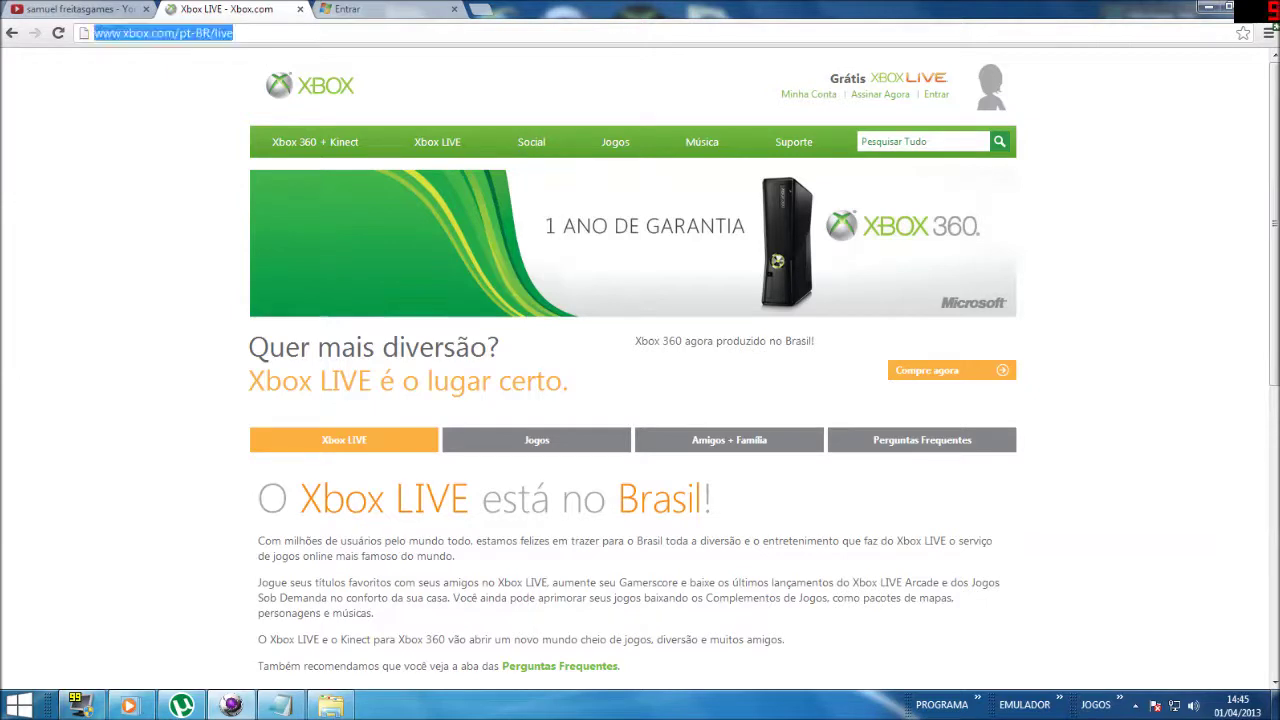
{"action": "left_click", "coordinate": [350, 9]}
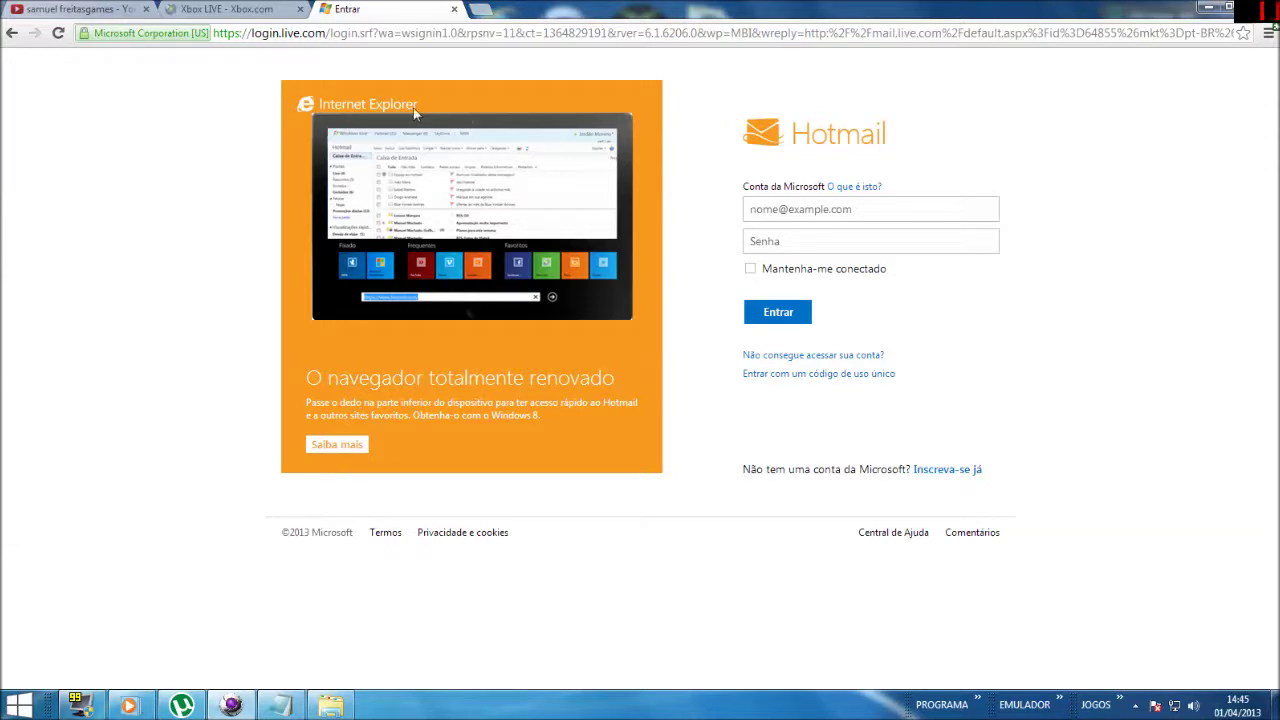
{"action": "left_click", "coordinate": [265, 9]}
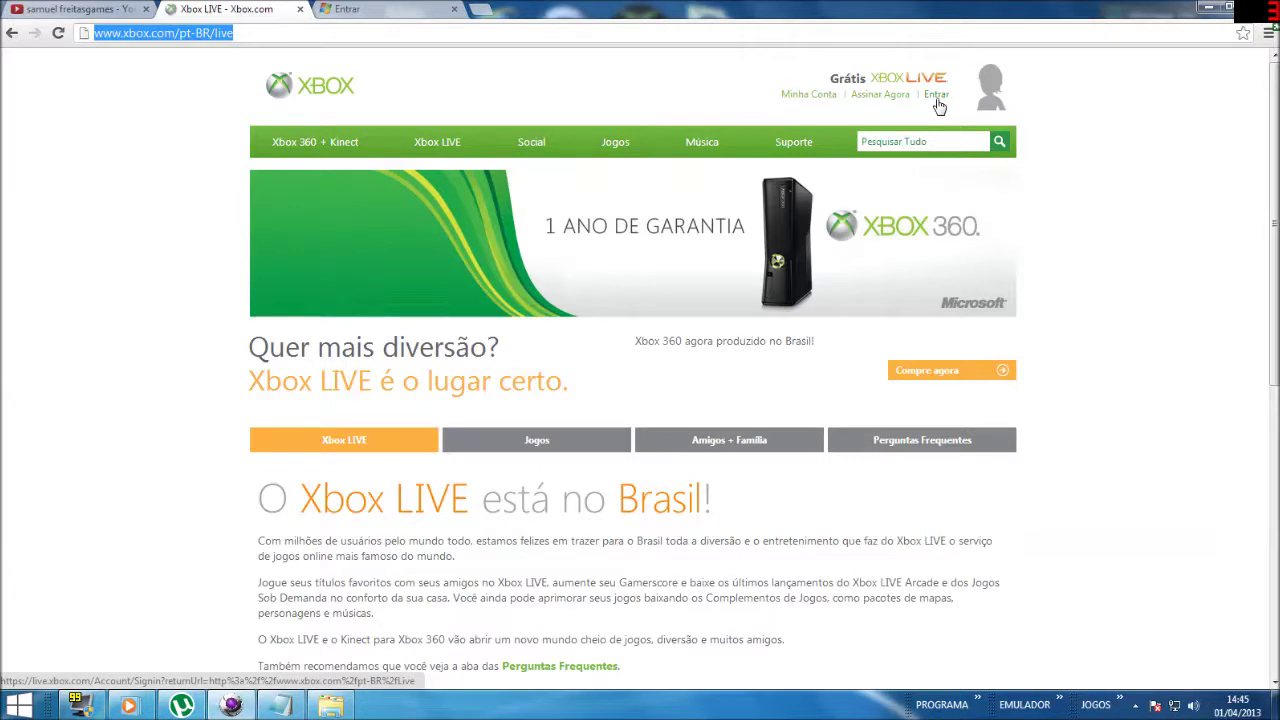
{"action": "left_click", "coordinate": [700, 110]}
{"action": "left_click", "coordinate": [379, 12]}
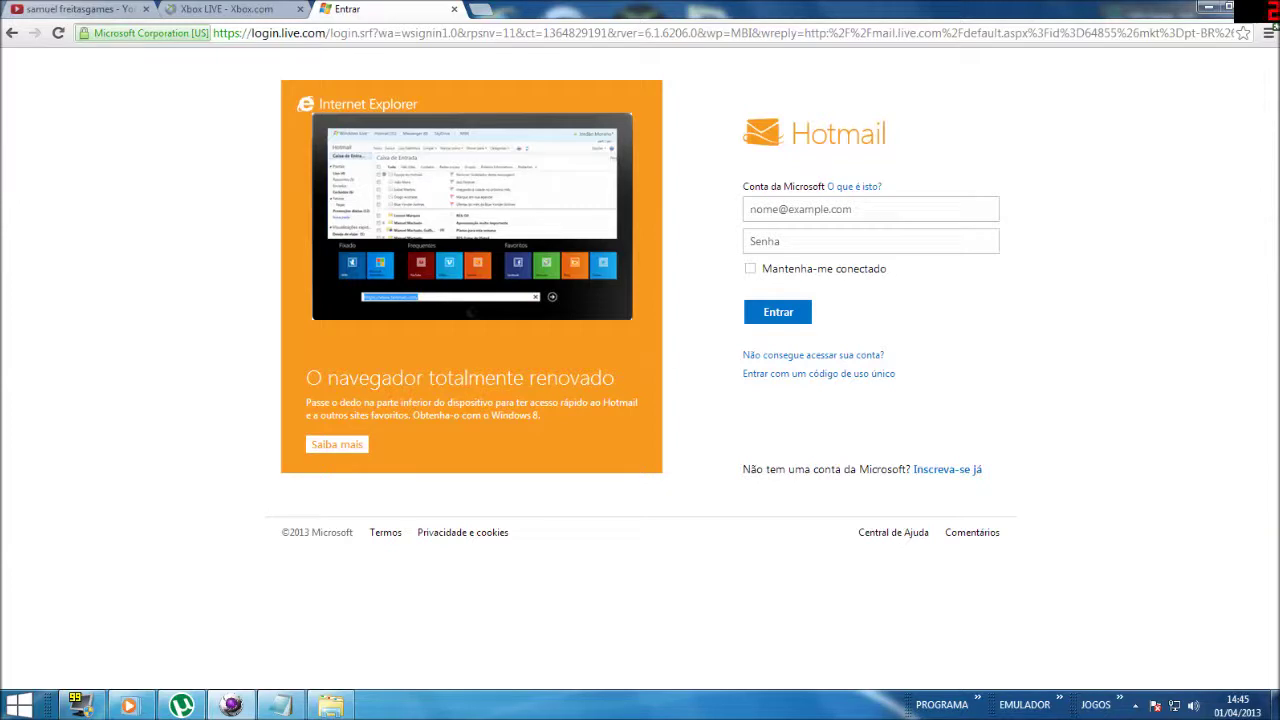
{"action": "left_click", "coordinate": [870, 209]}
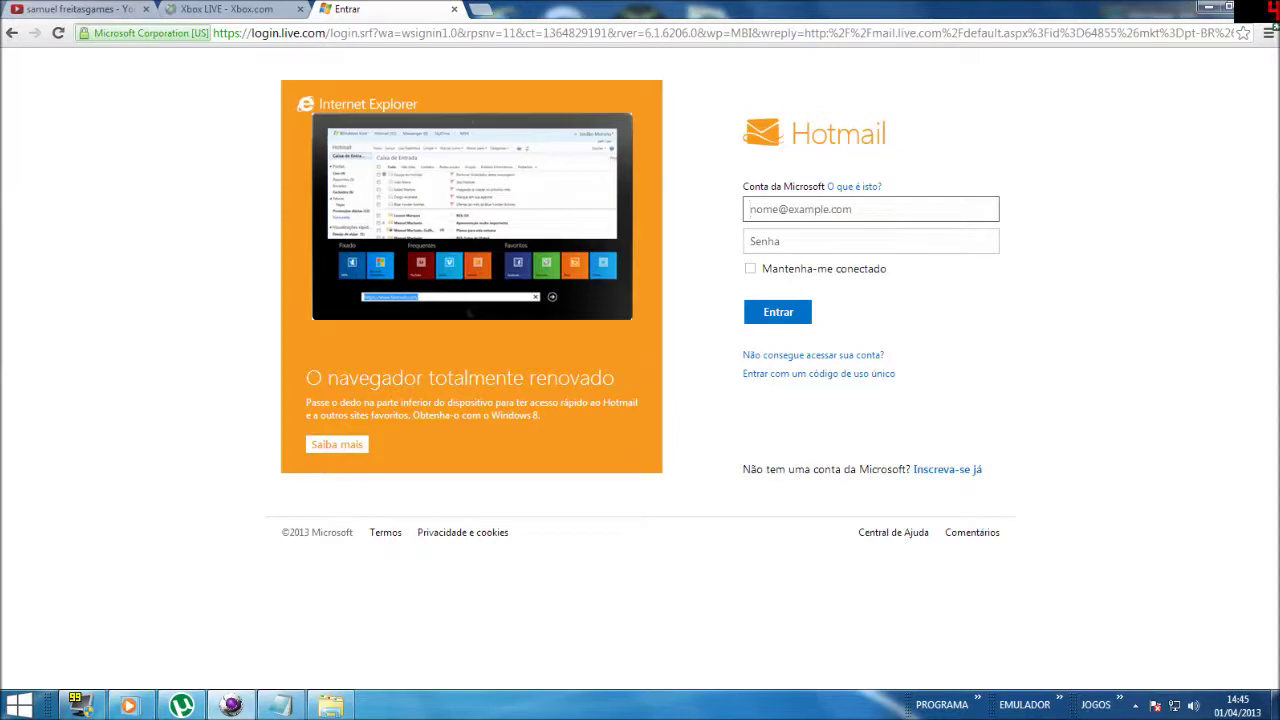
{"action": "left_click", "coordinate": [218, 12]}
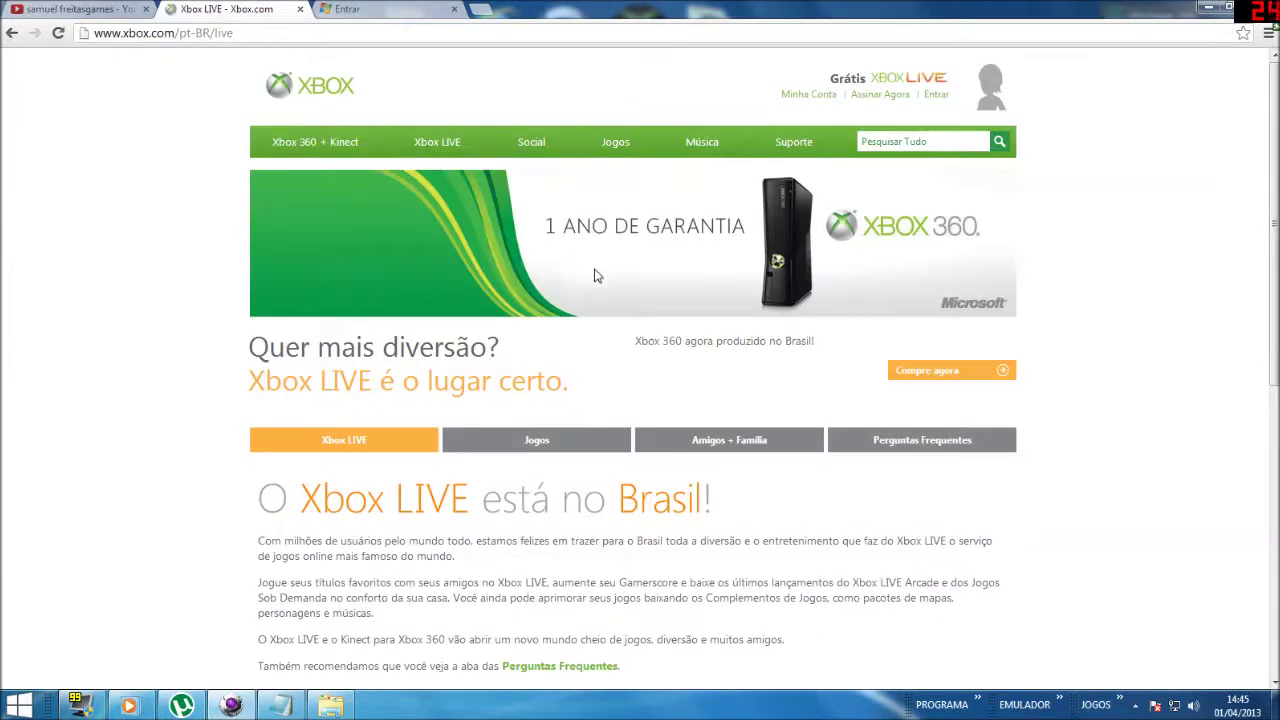
Step: Sign in to the account on the Xbox LIVE page and revisit the Hotmail sign-in page for comparison
{"action": "left_click", "coordinate": [870, 141]}
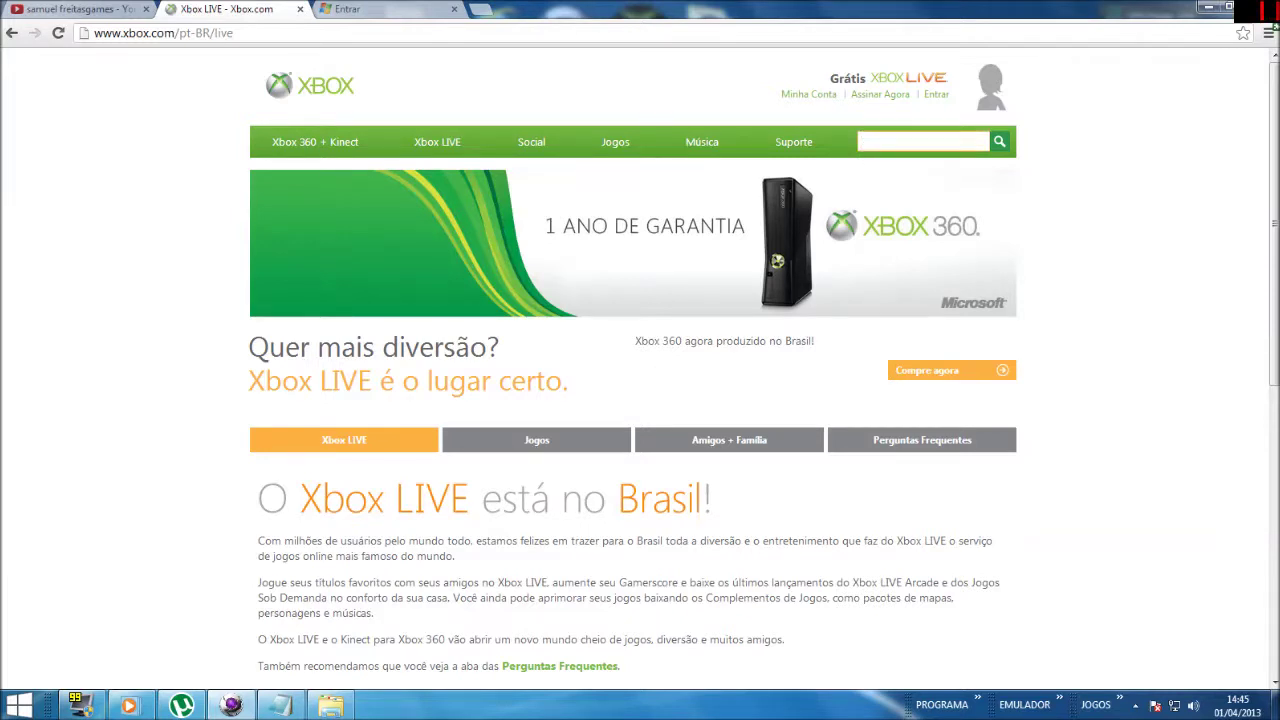
{"action": "left_click", "coordinate": [936, 95]}
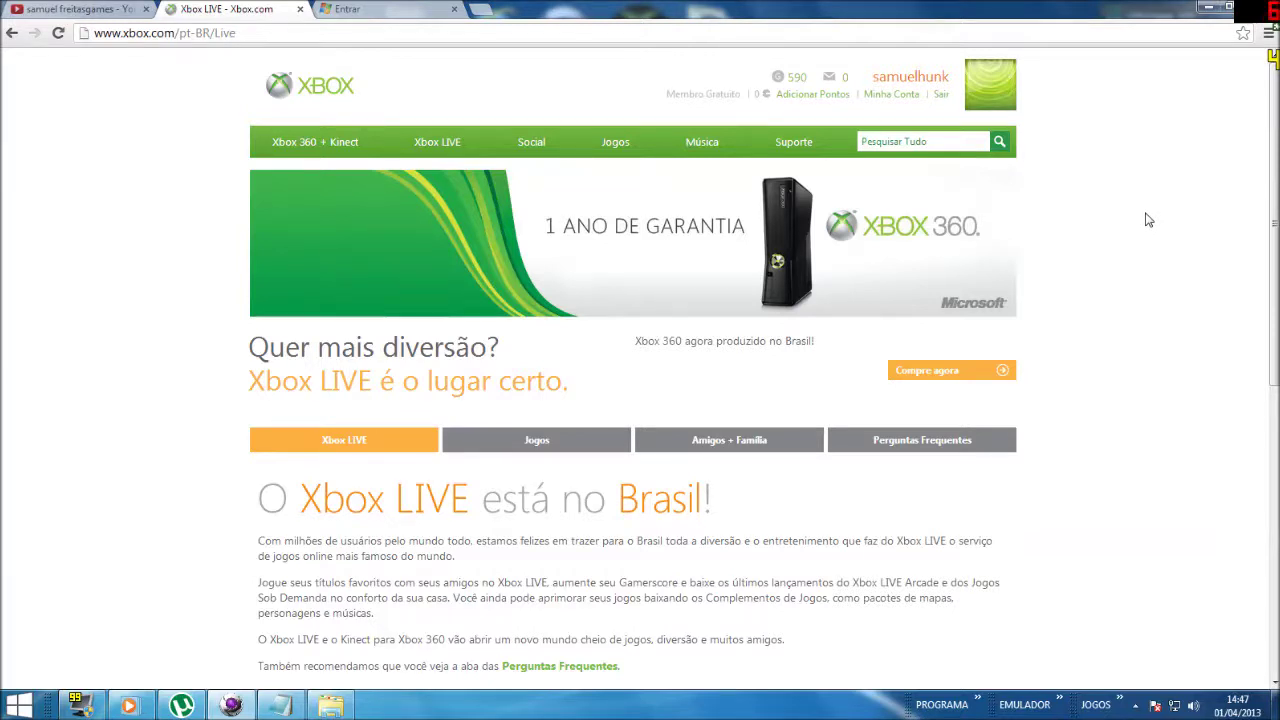
{"action": "left_click", "coordinate": [410, 8]}
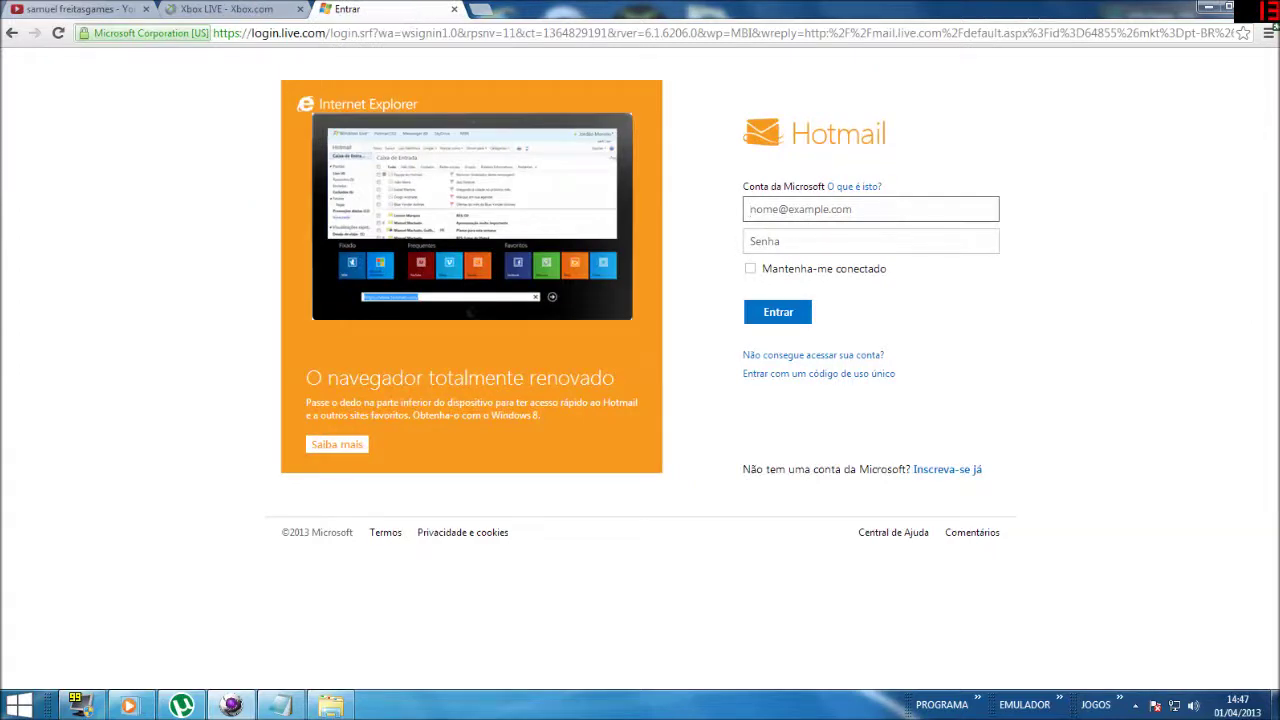
{"action": "left_click", "coordinate": [244, 10]}
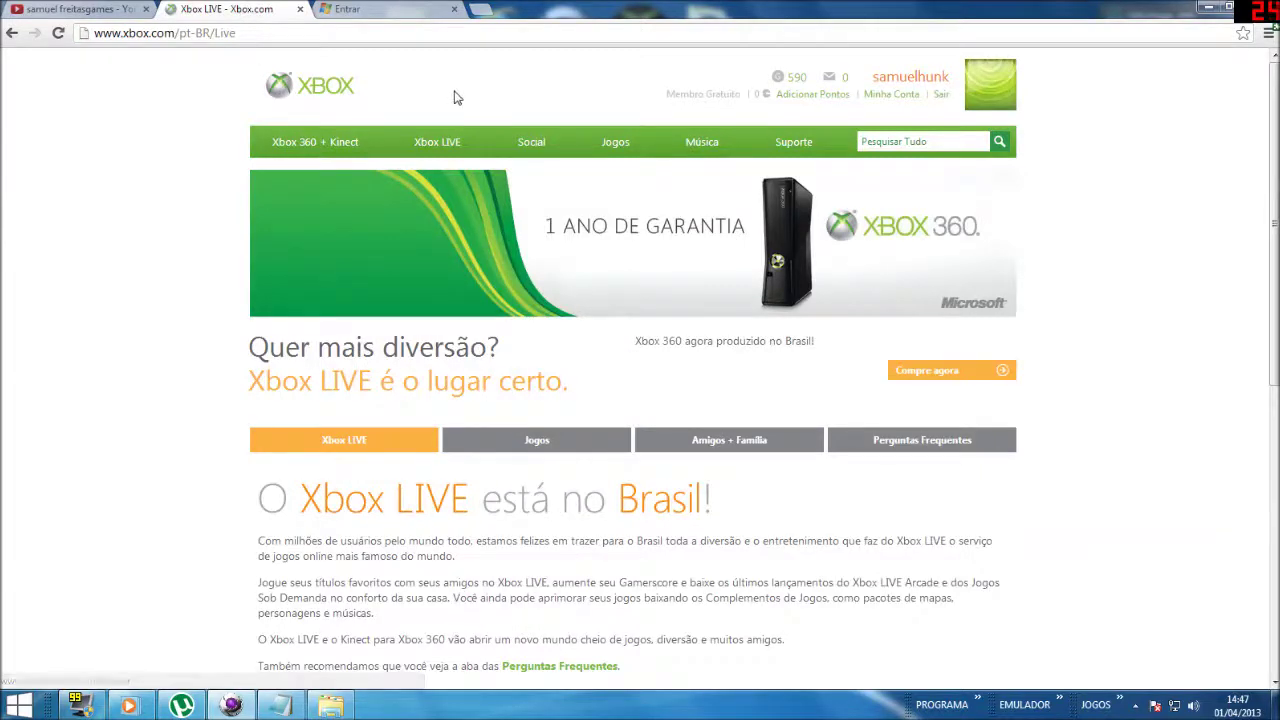
Step: Open the signed-in account's Xbox profile page and examine its avatar, details and recent game activity
{"action": "left_click", "coordinate": [908, 84]}
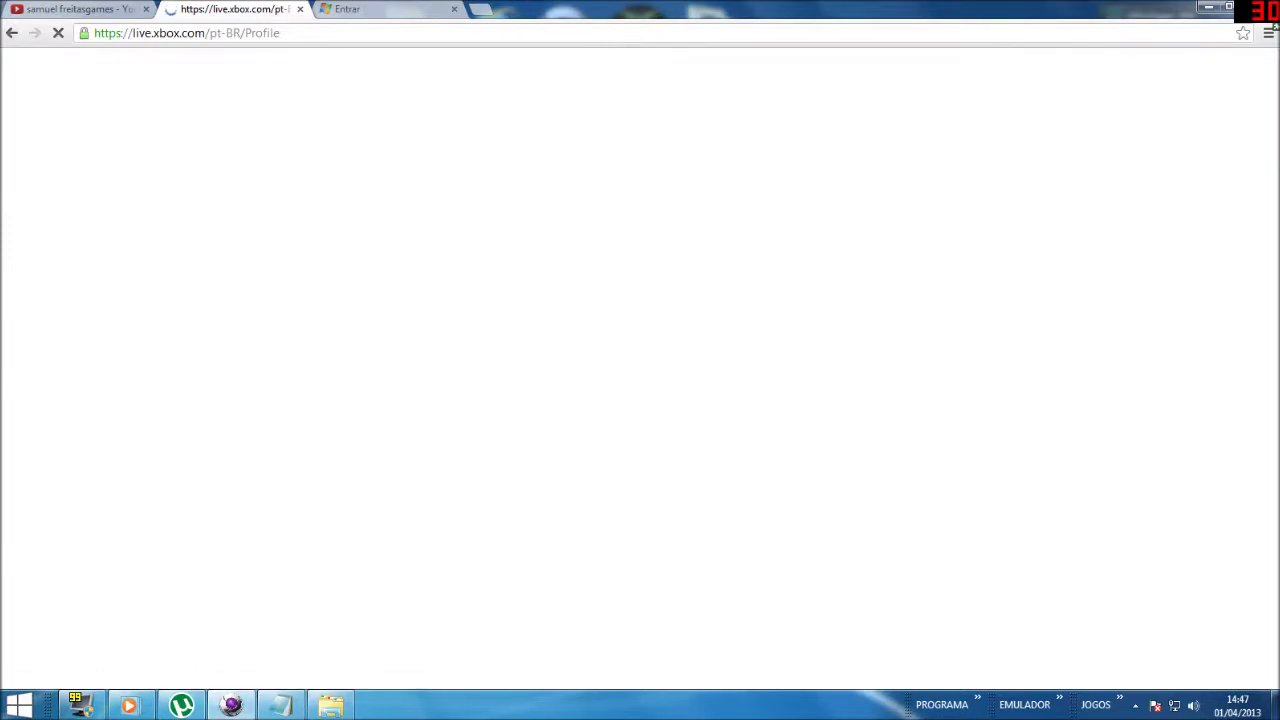
{"action": "left_click", "coordinate": [280, 33]}
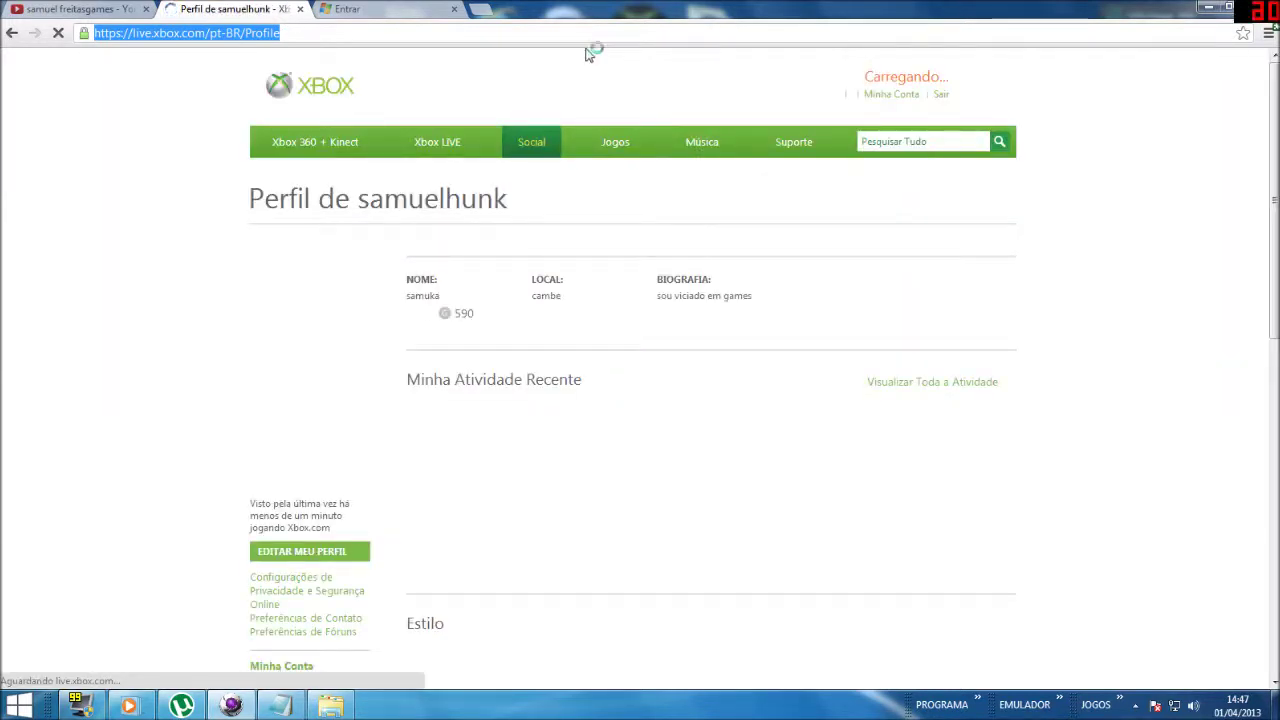
{"action": "scroll", "coordinate": [586, 340], "scroll_direction": "down", "scroll_amount": 2}
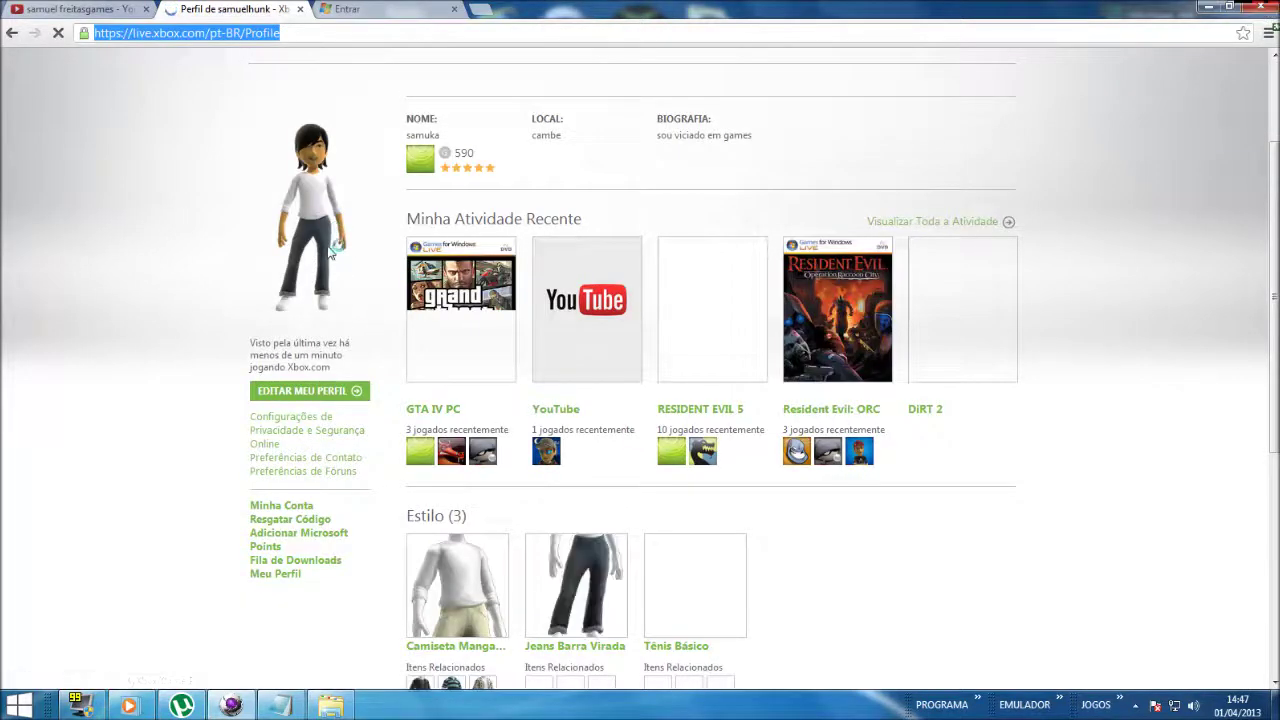
{"action": "scroll", "coordinate": [333, 258], "scroll_direction": "up", "scroll_amount": 2}
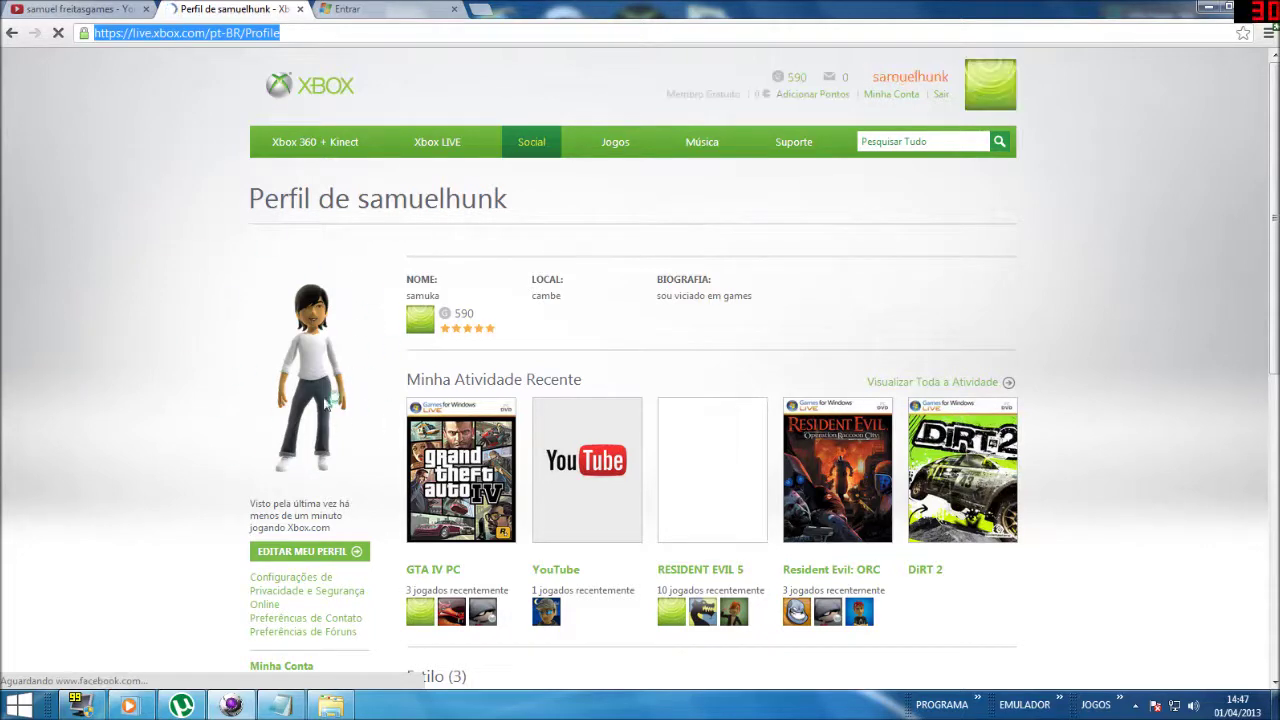
{"action": "scroll", "coordinate": [427, 522], "scroll_direction": "down", "scroll_amount": 1}
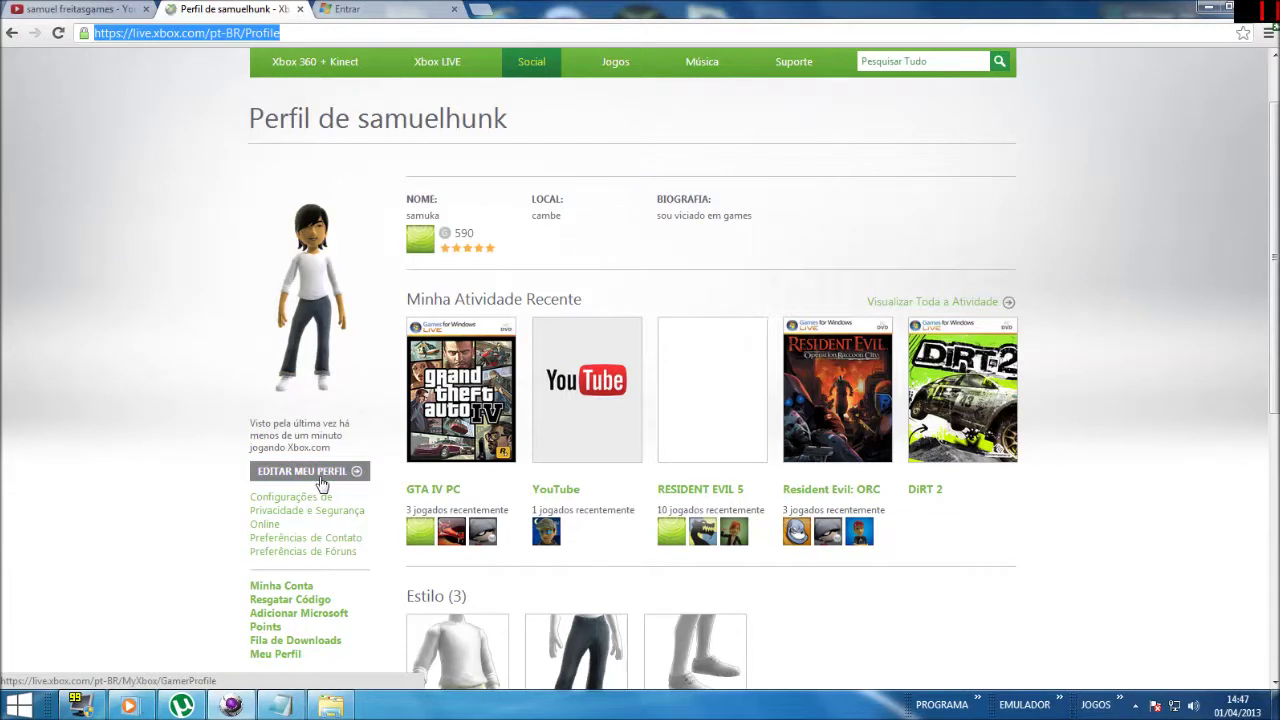
Step: Open the profile for editing, examine its name, location, e-mail format and biography fields, and return to the profile without saving
{"action": "left_click", "coordinate": [321, 472]}
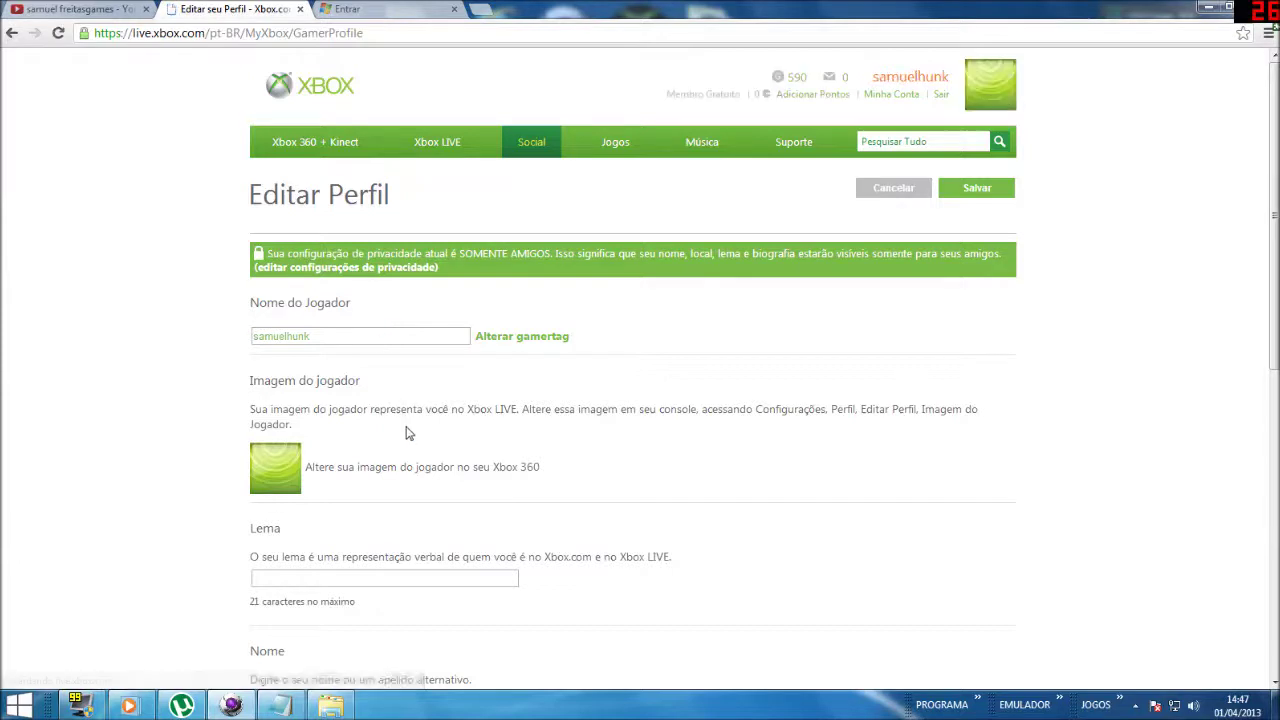
{"action": "scroll", "coordinate": [337, 386], "scroll_direction": "down", "scroll_amount": 3}
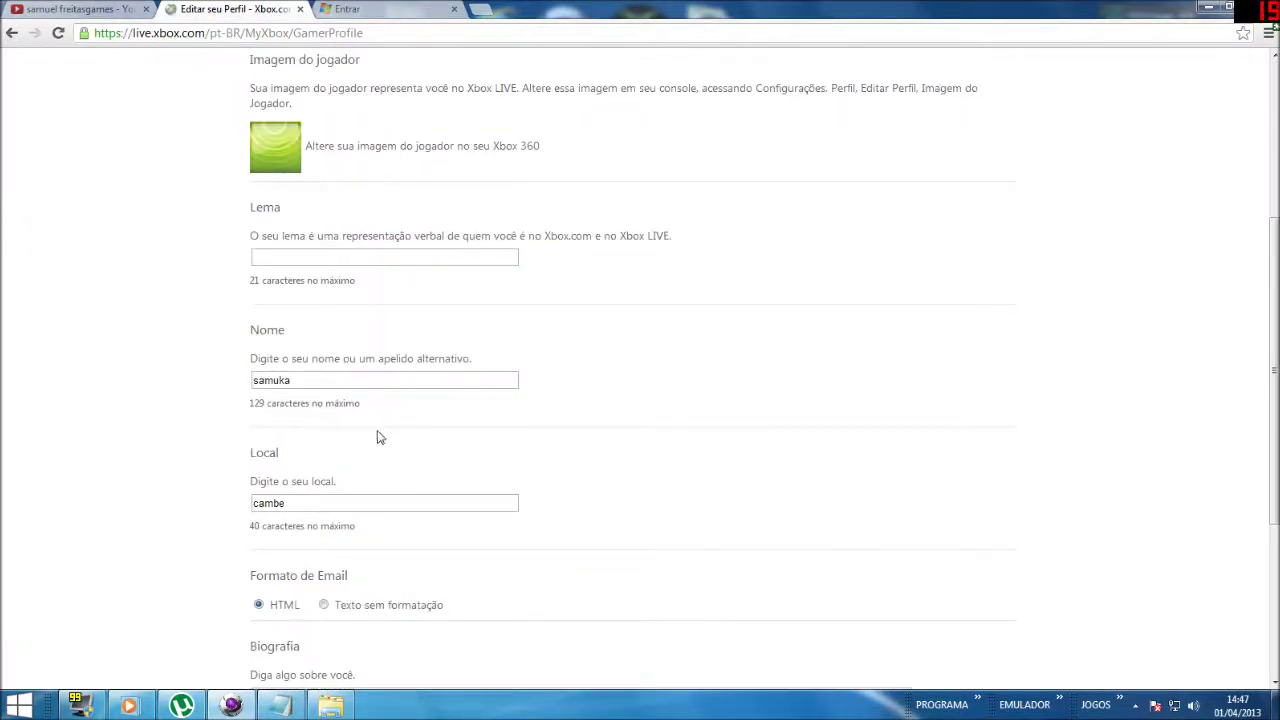
{"action": "left_click", "coordinate": [365, 380]}
{"action": "scroll", "coordinate": [408, 450], "scroll_direction": "down", "scroll_amount": 2}
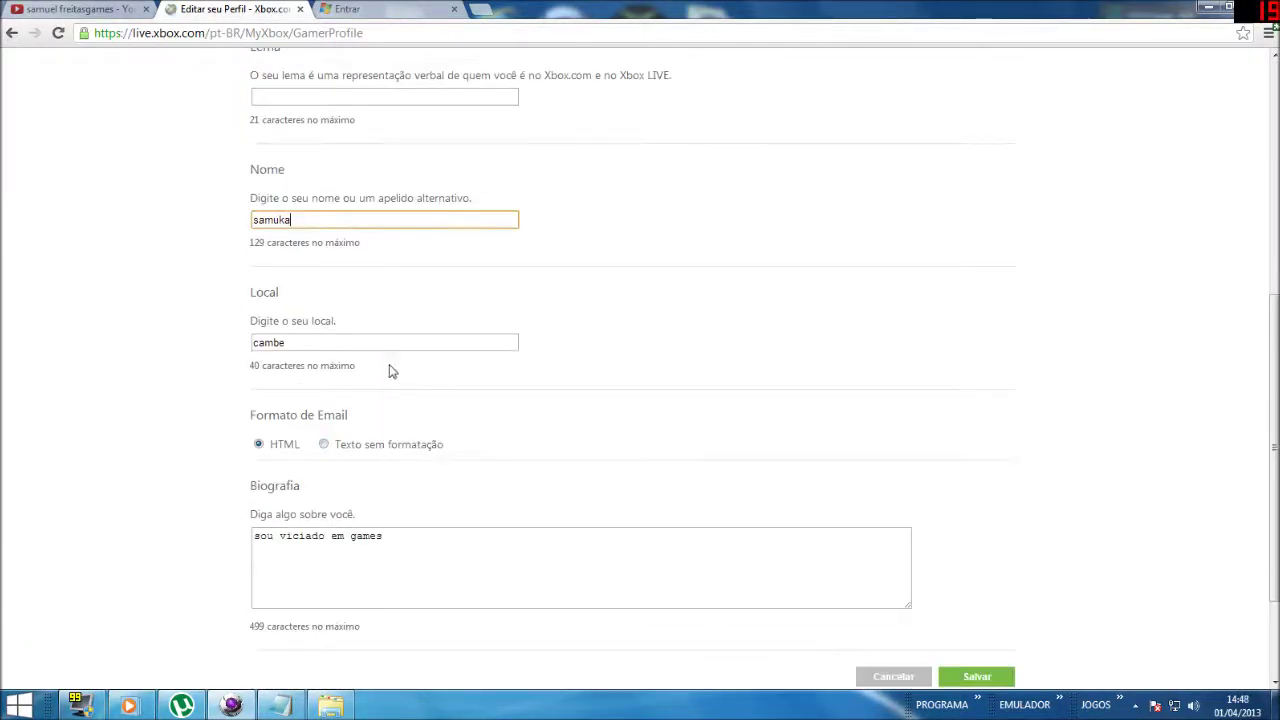
{"action": "scroll", "coordinate": [391, 369], "scroll_direction": "down", "scroll_amount": 2}
{"action": "scroll", "coordinate": [417, 409], "scroll_direction": "up", "scroll_amount": 4}
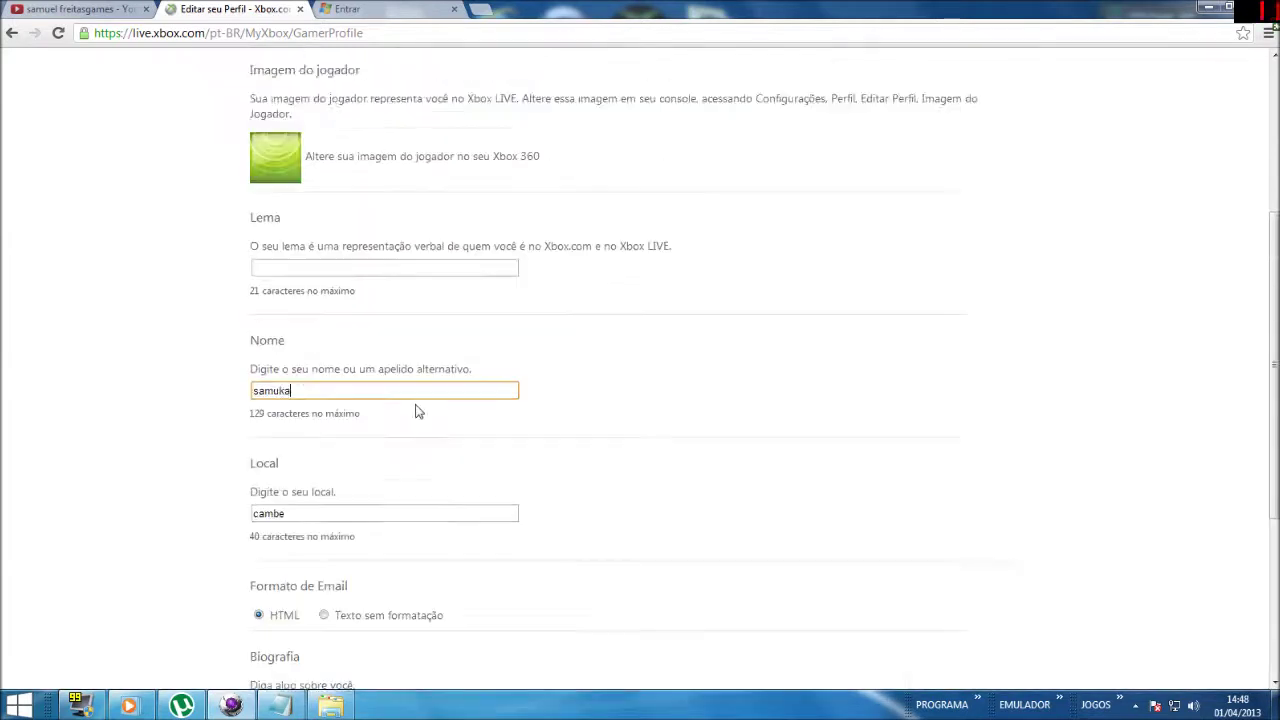
{"action": "left_click", "coordinate": [440, 513]}
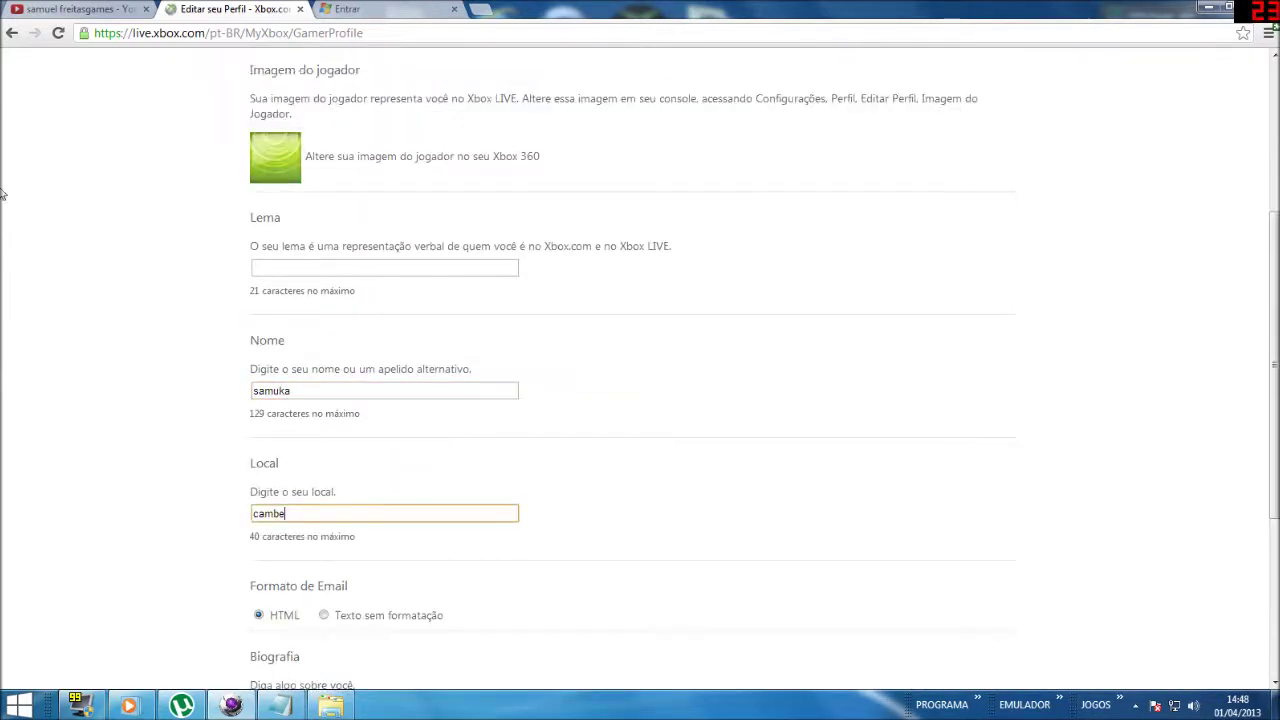
{"action": "left_click", "coordinate": [14, 33]}
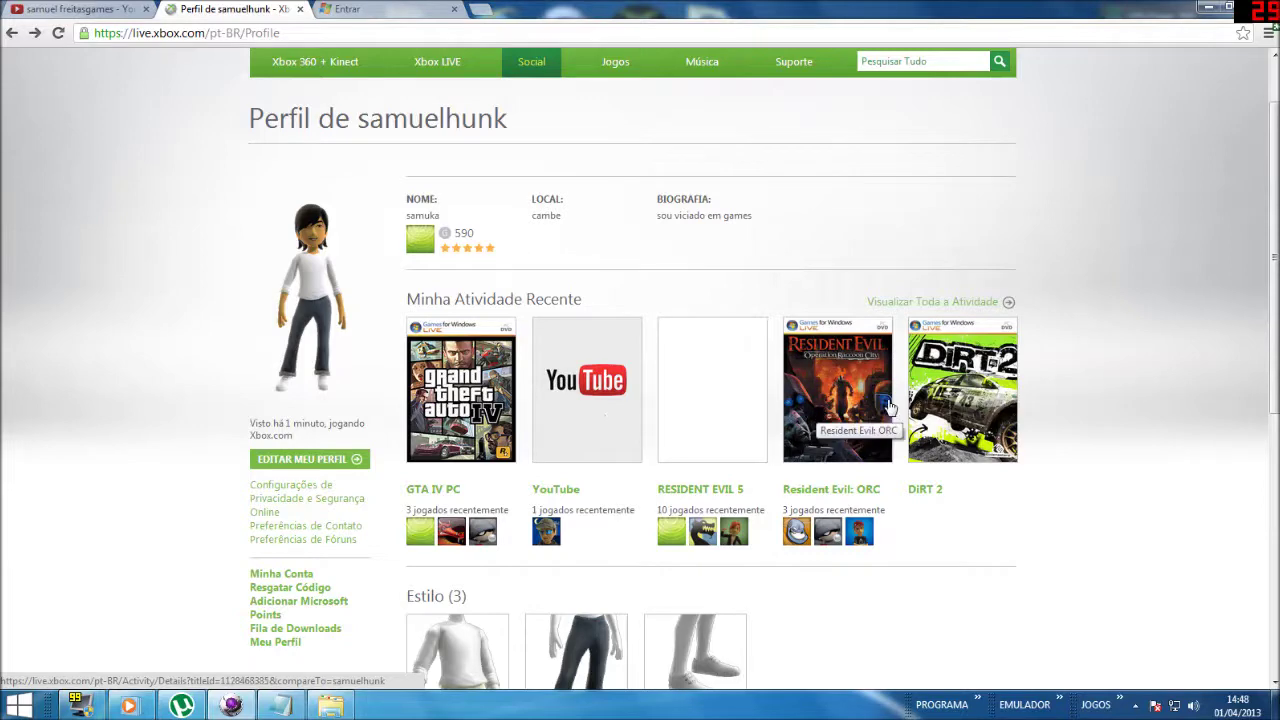
Step: Examine the profile page's recent activity, avatar style items, friends list and account links
{"action": "scroll", "coordinate": [1000, 200], "scroll_direction": "up", "scroll_amount": 1}
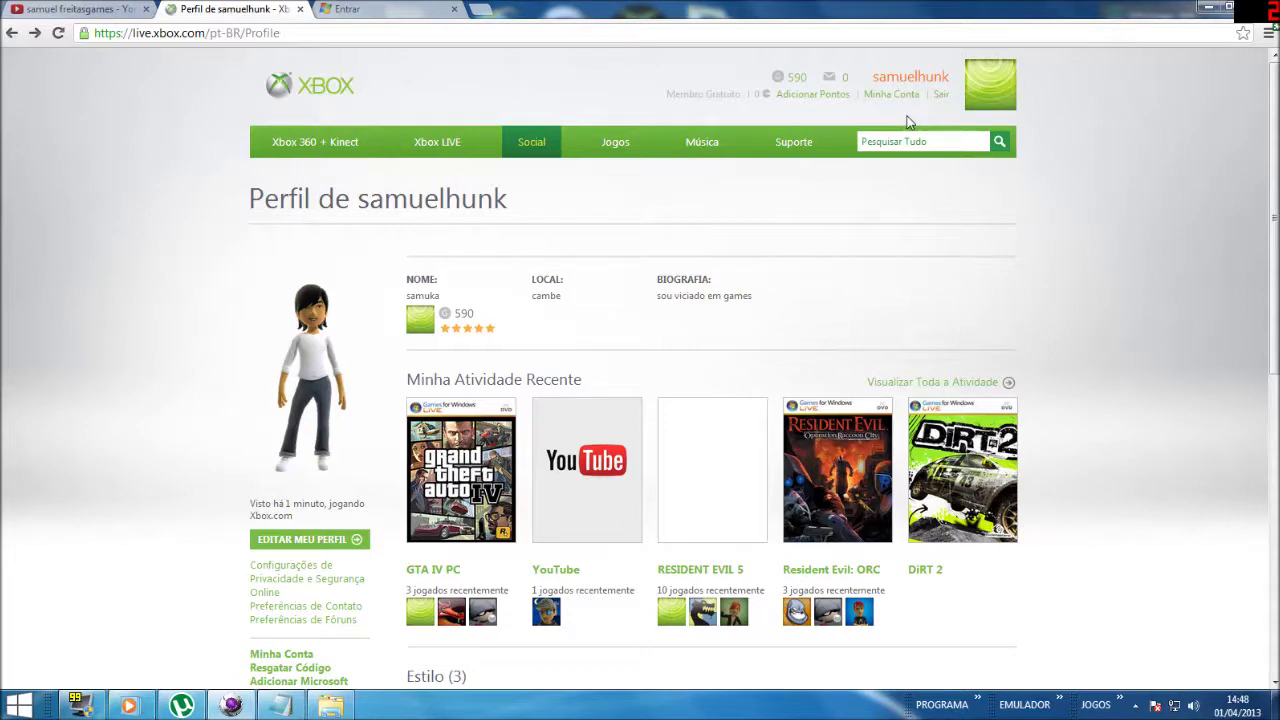
{"action": "scroll", "coordinate": [466, 476], "scroll_direction": "down", "scroll_amount": 3}
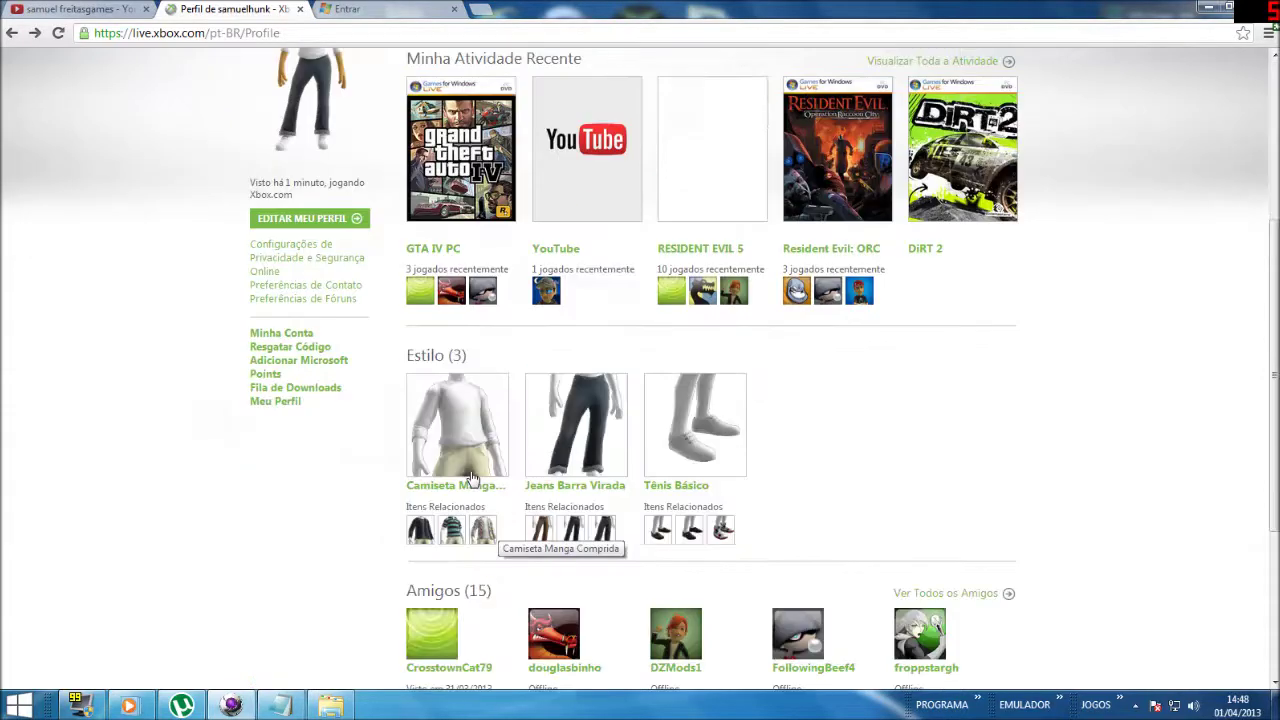
{"action": "scroll", "coordinate": [370, 380], "scroll_direction": "up", "scroll_amount": 1}
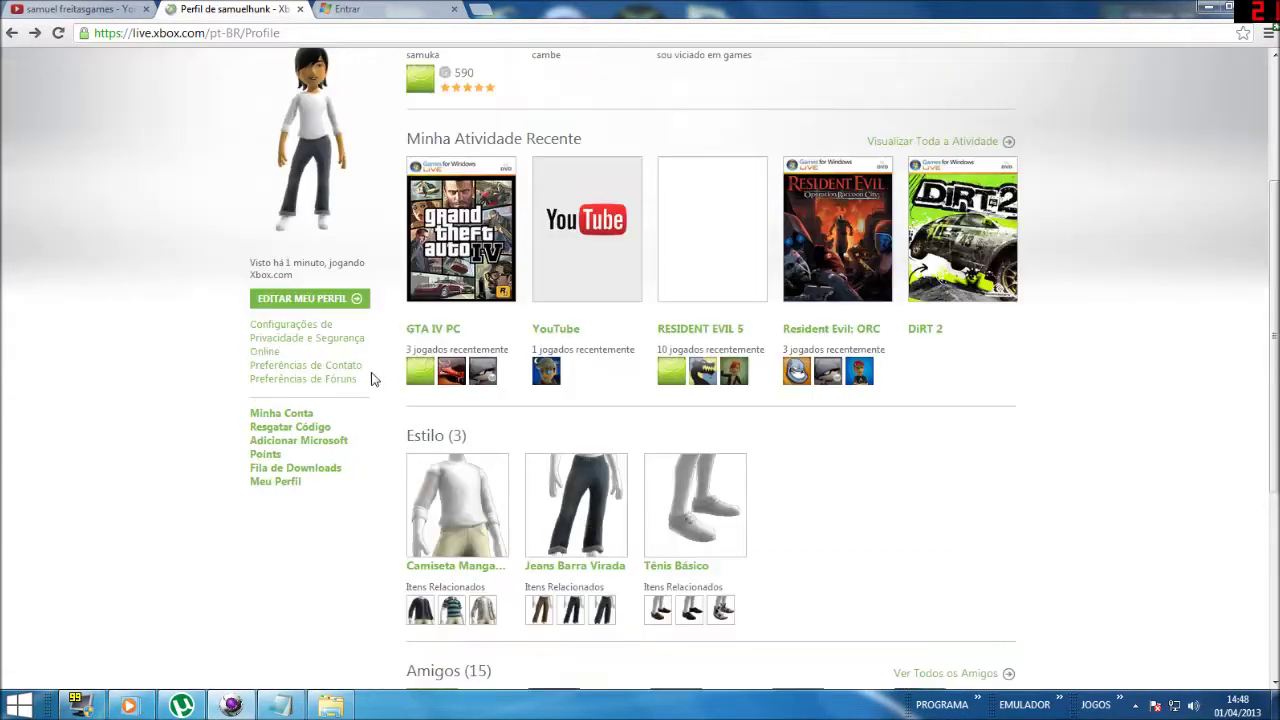
{"action": "scroll", "coordinate": [337, 420], "scroll_direction": "up", "scroll_amount": 3}
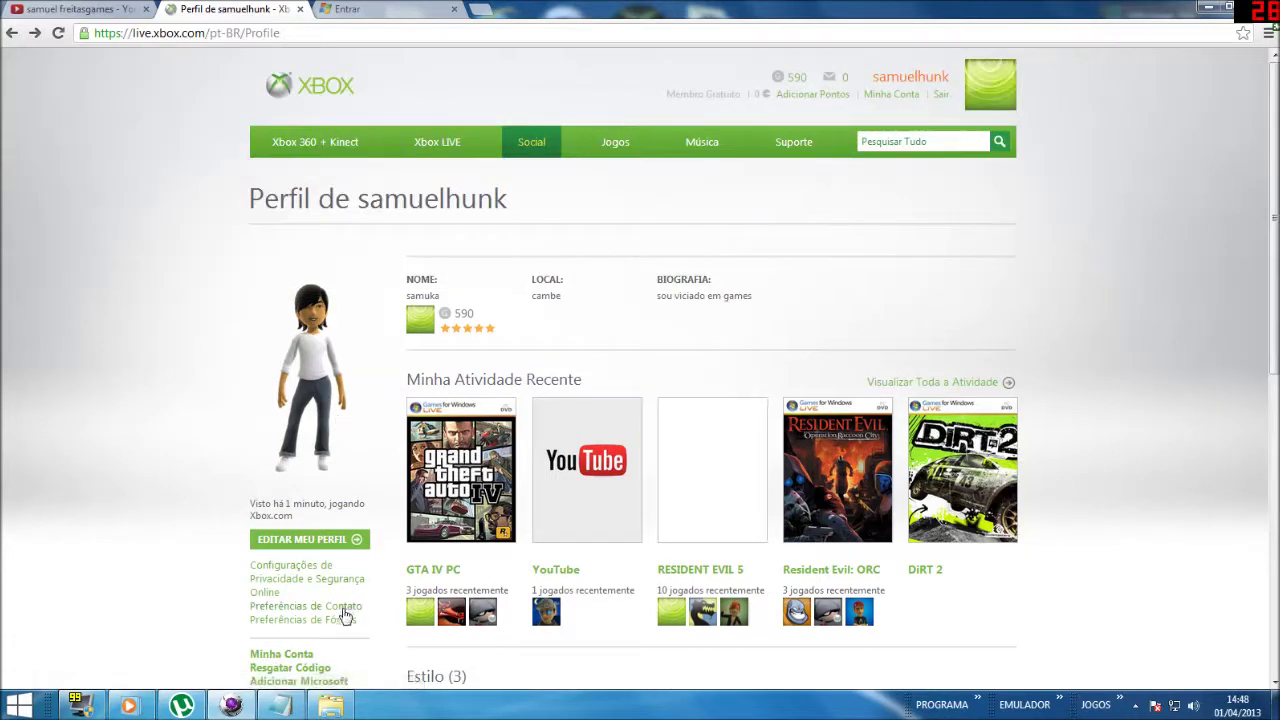
{"action": "scroll", "coordinate": [345, 610], "scroll_direction": "down", "scroll_amount": 1}
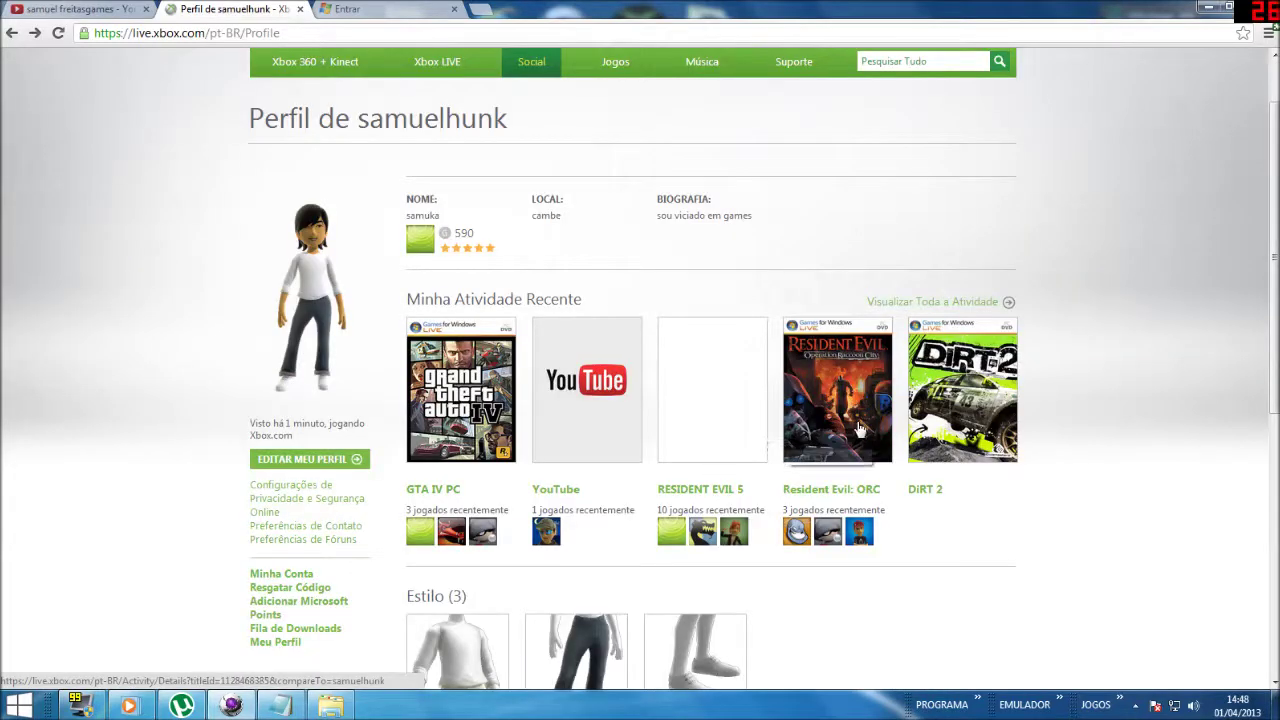
{"action": "scroll", "coordinate": [600, 300], "scroll_direction": "up", "scroll_amount": 1}
{"action": "scroll", "coordinate": [640, 270], "scroll_direction": "down", "scroll_amount": 1}
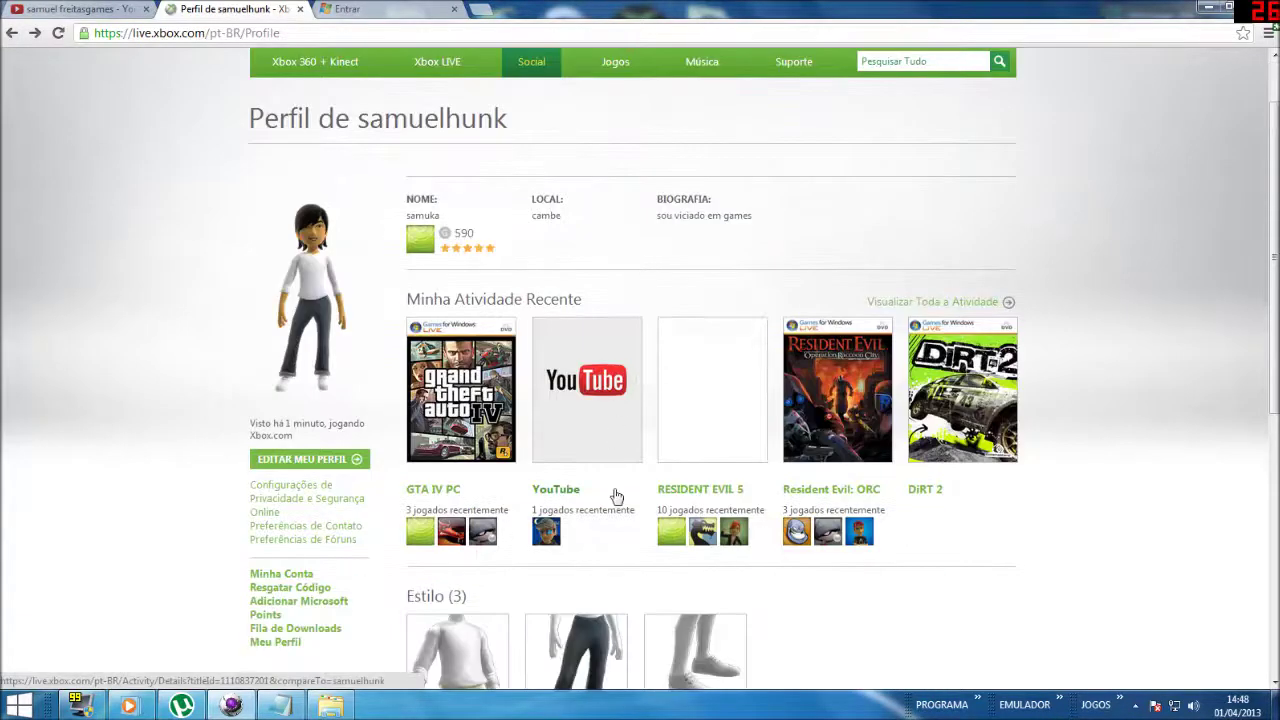
{"action": "scroll", "coordinate": [614, 494], "scroll_direction": "down", "scroll_amount": 3}
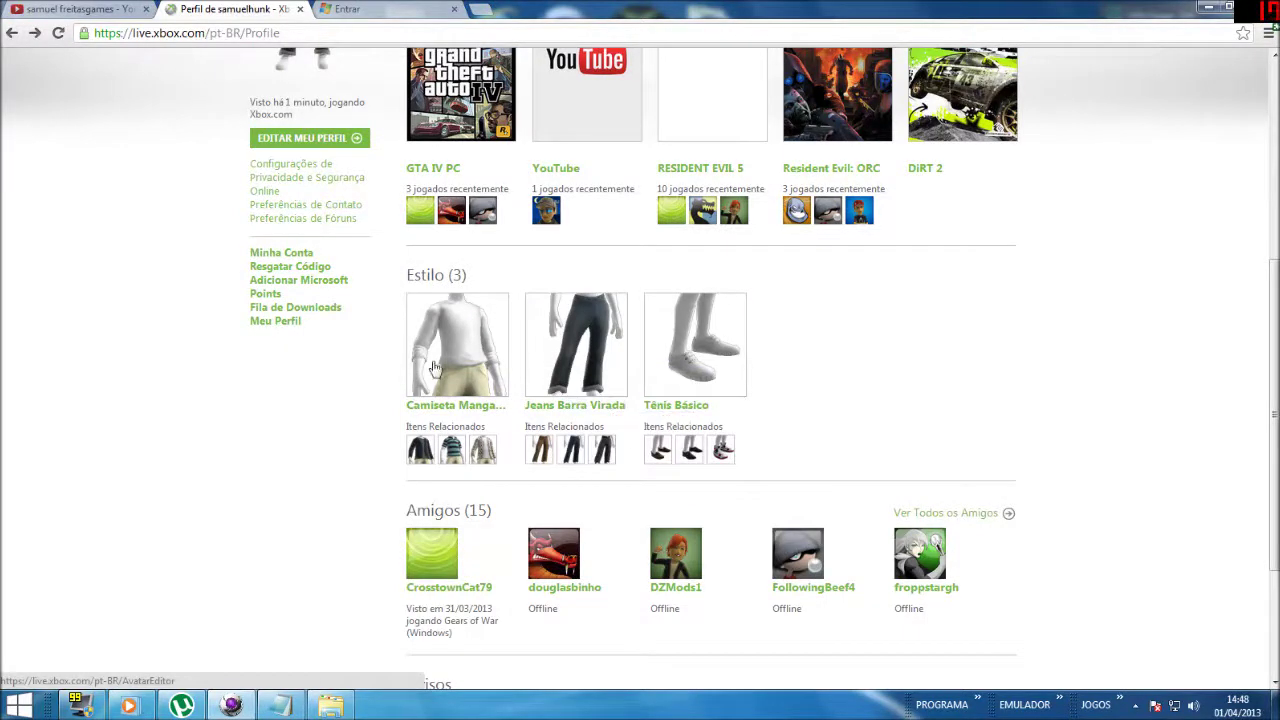
{"action": "scroll", "coordinate": [323, 365], "scroll_direction": "up", "scroll_amount": 3}
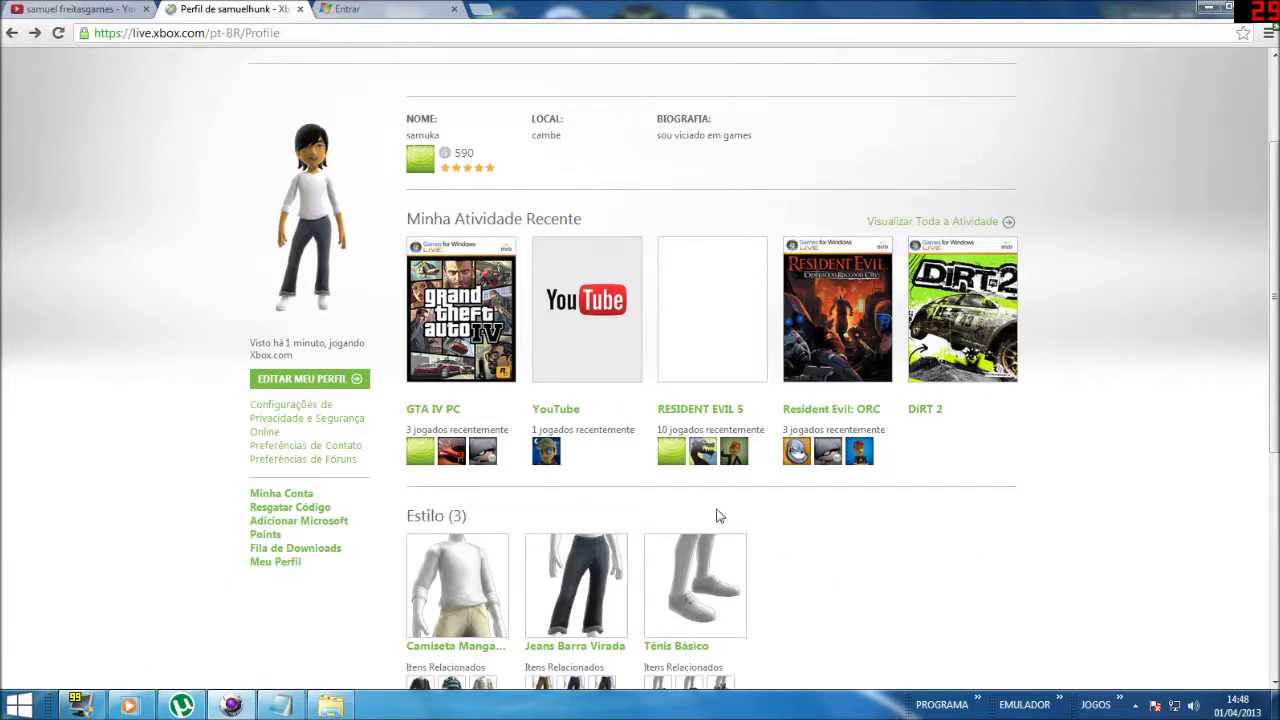
{"action": "scroll", "coordinate": [1010, 558], "scroll_direction": "up", "scroll_amount": 3}
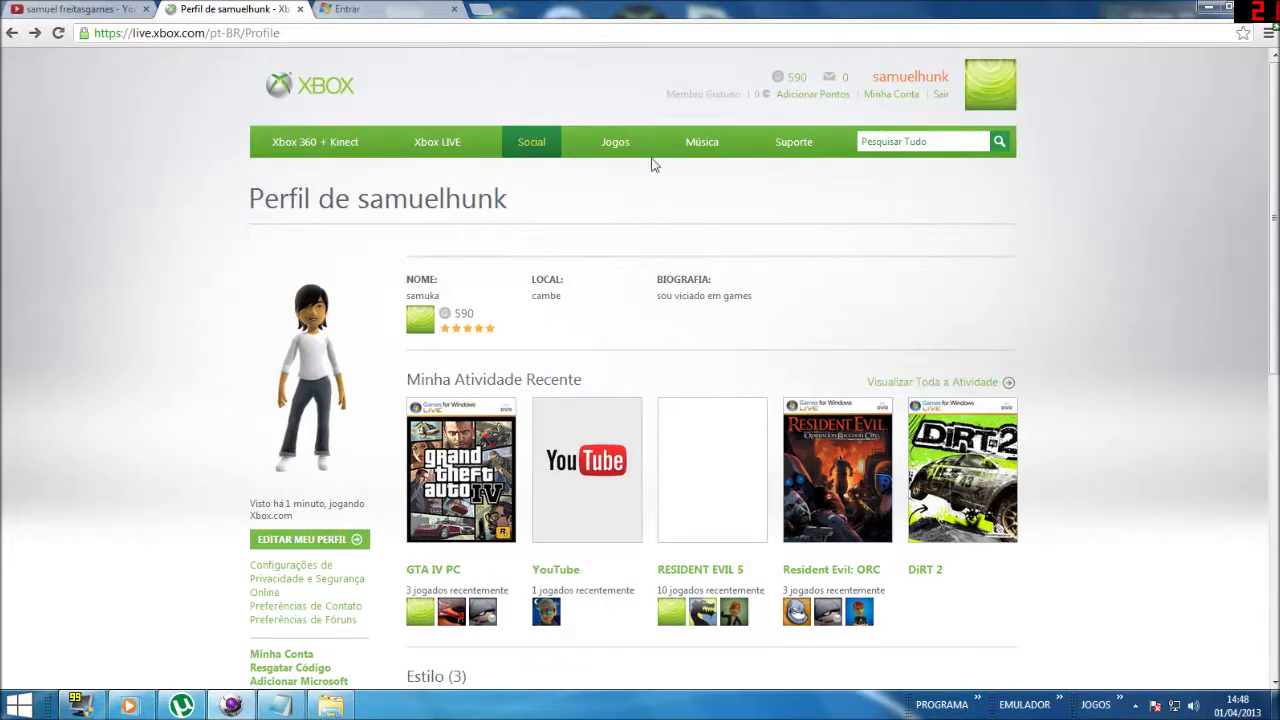
Step: Revisit the Hotmail sign-in page and the Xbox profile page, and minimise Google Chrome
{"action": "left_click", "coordinate": [376, 9]}
{"action": "left_click", "coordinate": [265, 10]}
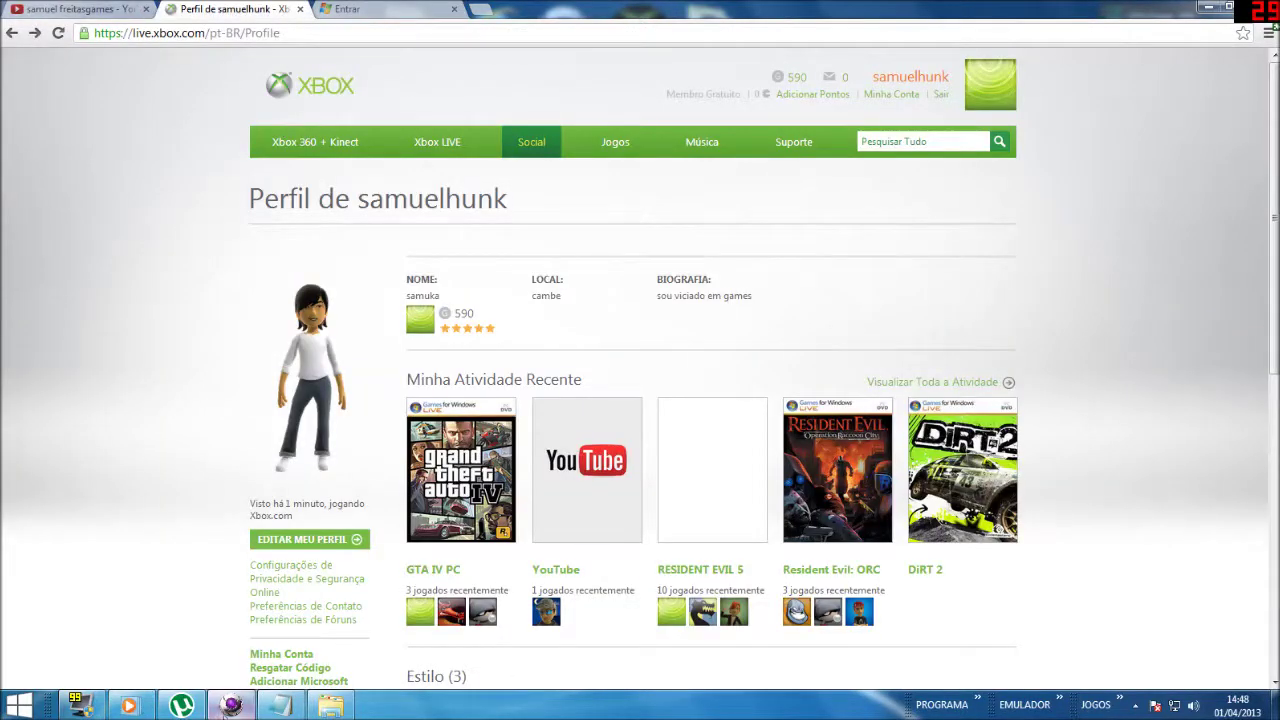
{"action": "mouse_move", "coordinate": [231, 705]}
{"action": "left_click", "coordinate": [231, 705]}
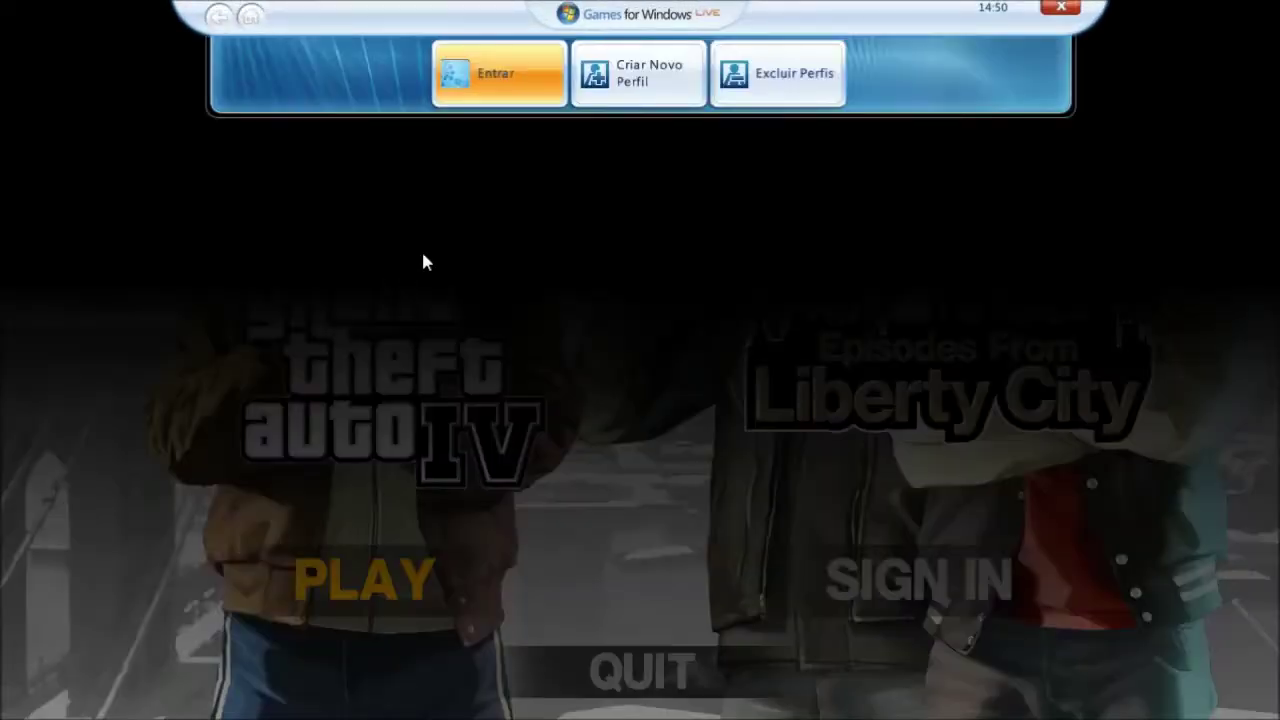
Step: Open the Games for Windows LIVE sign-in form for another account in GTA IV and examine its Windows Live ID, password and save options
{"action": "left_click", "coordinate": [525, 103]}
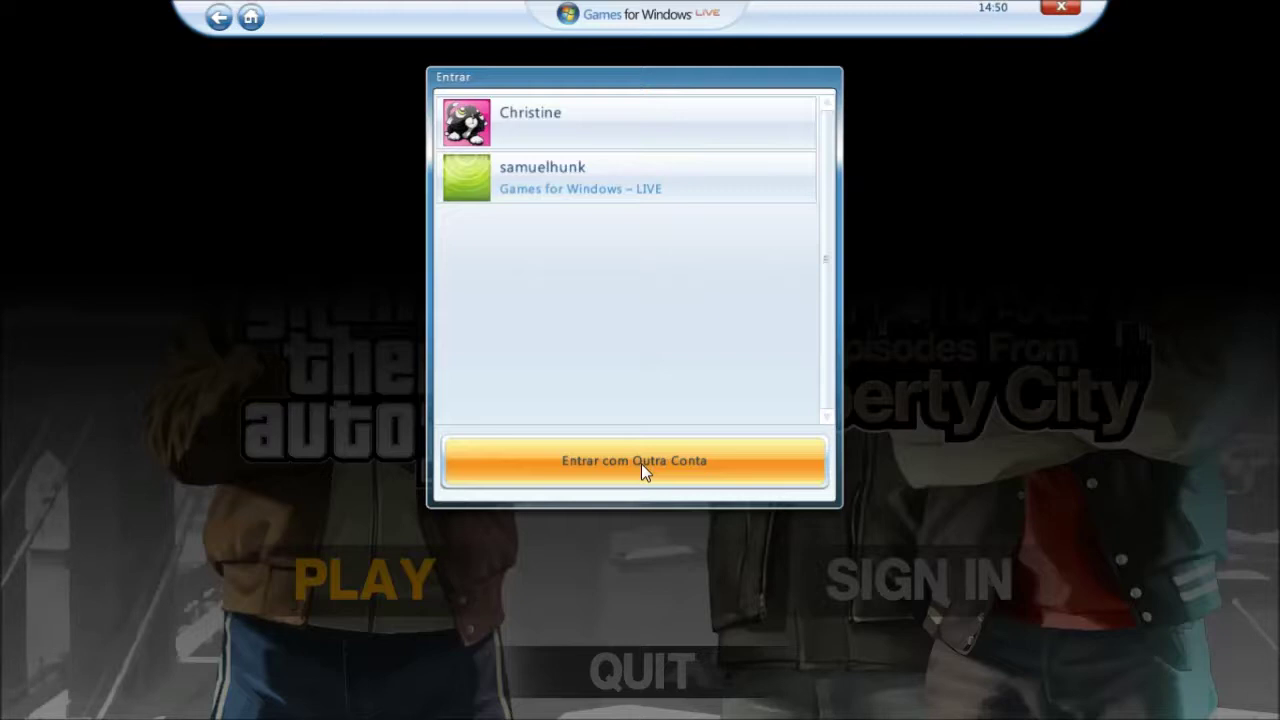
{"action": "left_click", "coordinate": [636, 463]}
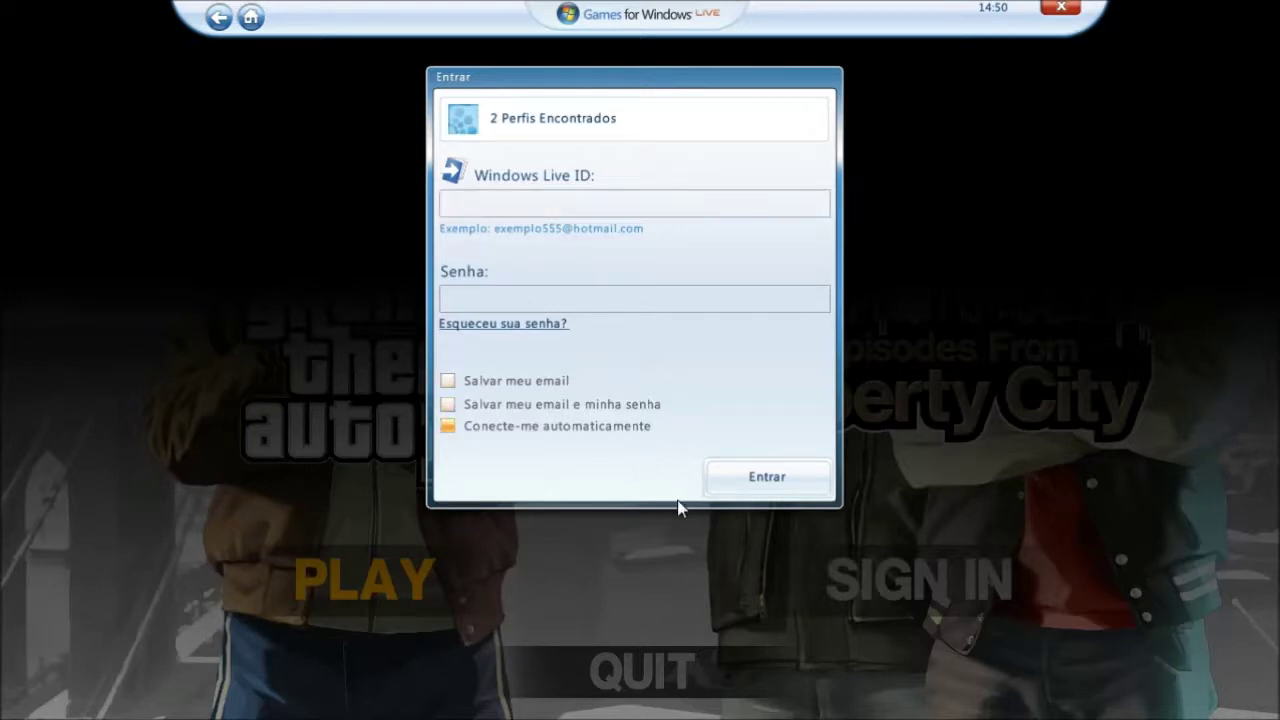
{"action": "left_click", "coordinate": [585, 209]}
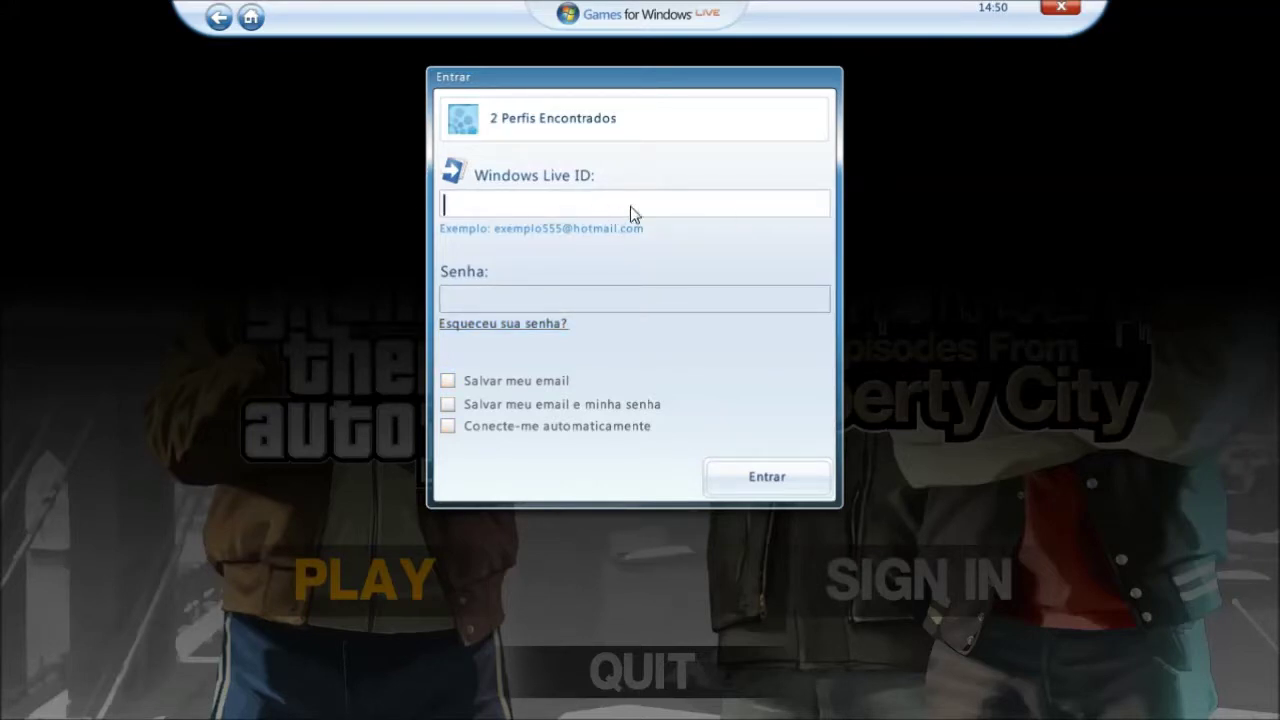
{"action": "left_click", "coordinate": [510, 298]}
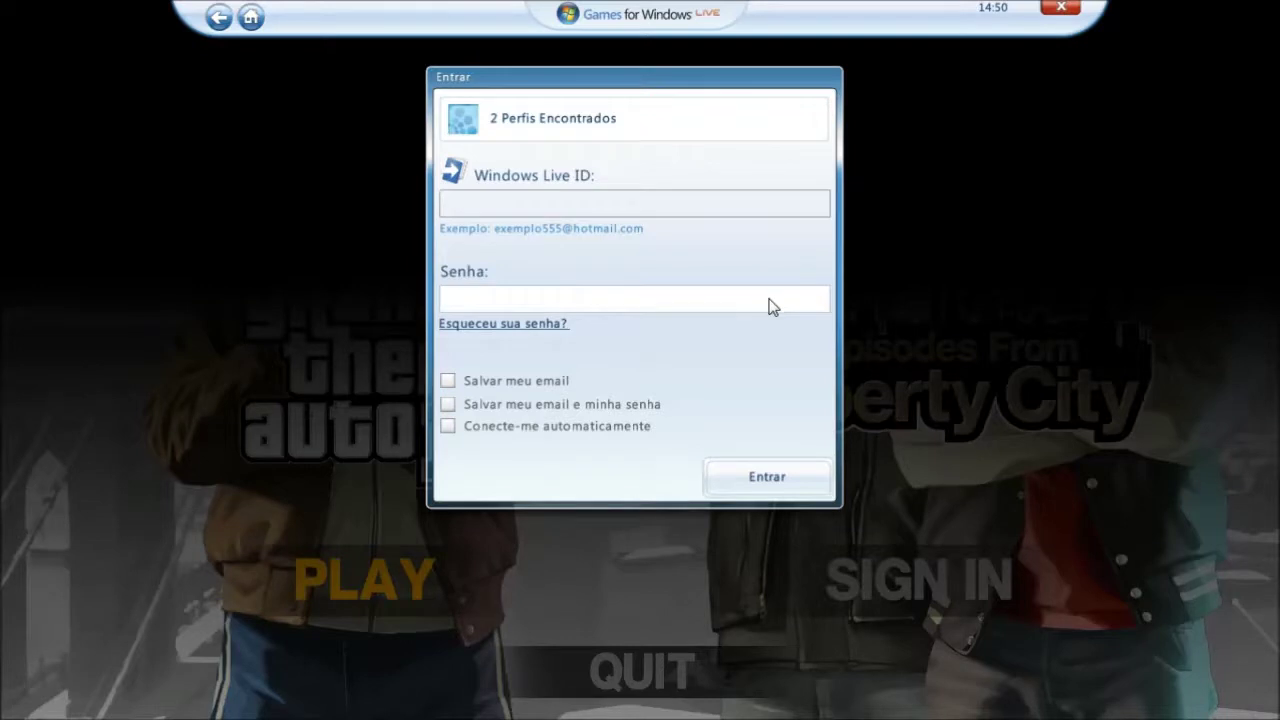
{"action": "left_click", "coordinate": [553, 409]}
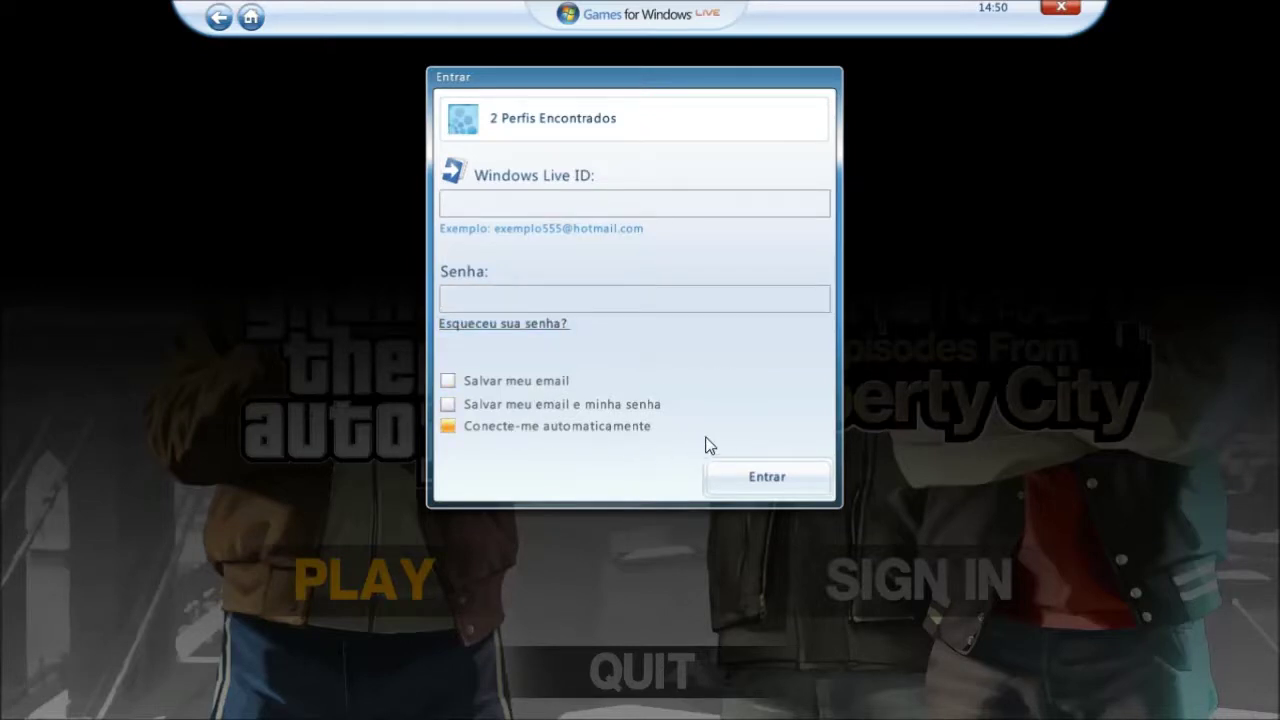
{"action": "left_click", "coordinate": [690, 294]}
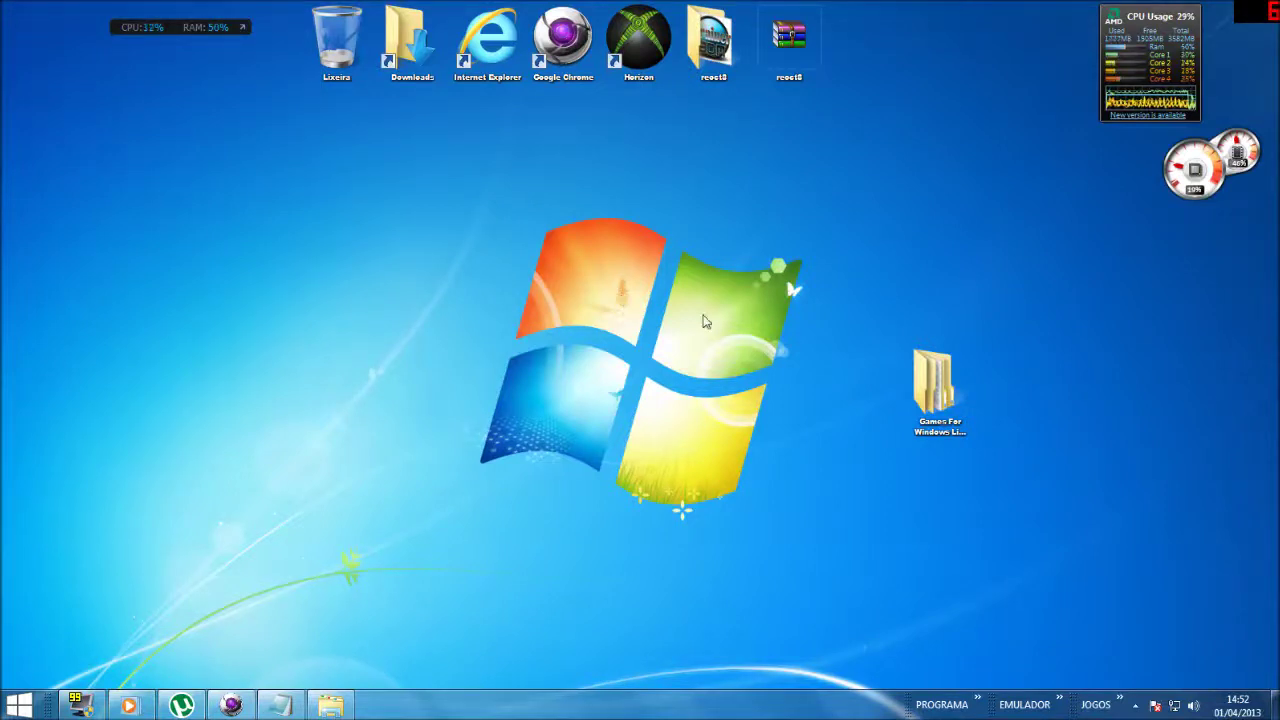
Step: Run "keygen GFWL by alexis221515" from the nested "Games For Windows Live Keygen" folder on the desktop
{"action": "double_click", "coordinate": [925, 405]}
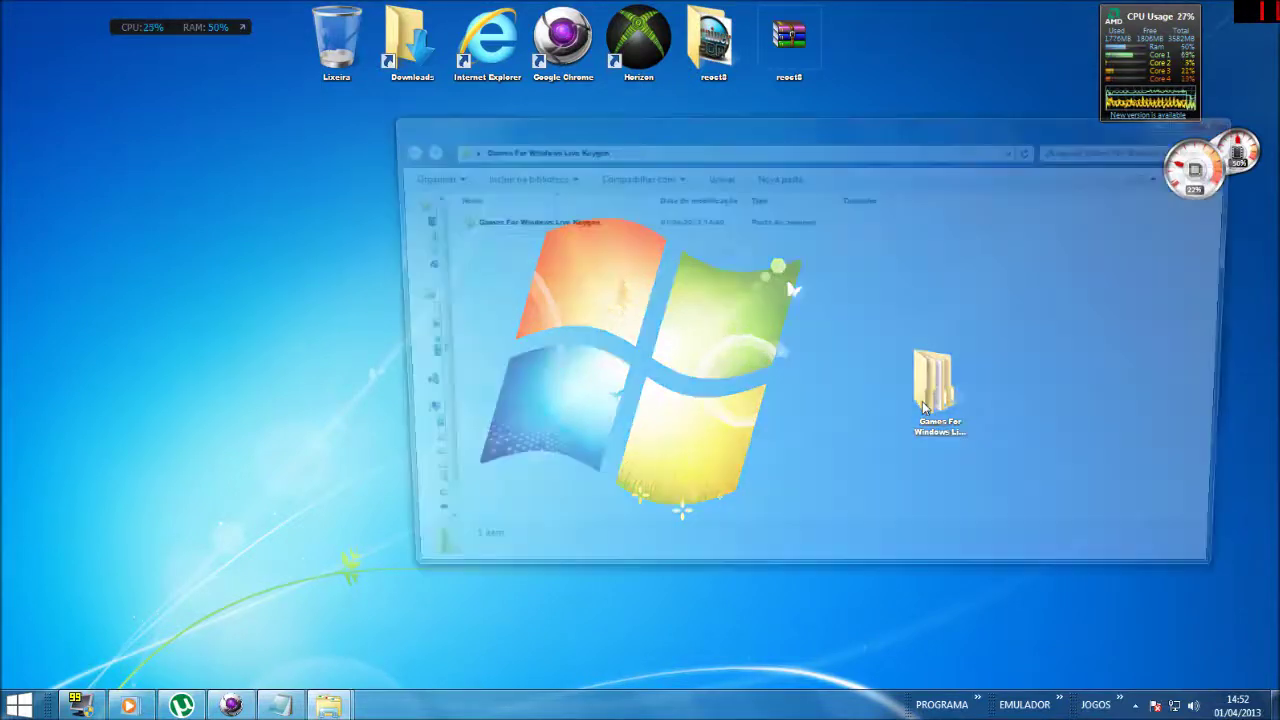
{"action": "double_click", "coordinate": [615, 229]}
{"action": "double_click", "coordinate": [607, 236]}
Step: Generate a serial with the keygen, copy it to the clipboard and close the keygen window
{"action": "left_click", "coordinate": [401, 215]}
{"action": "left_click_drag", "start_coordinate": [478, 165], "coordinate": [340, 165]}
{"action": "right_click", "coordinate": [378, 165]}
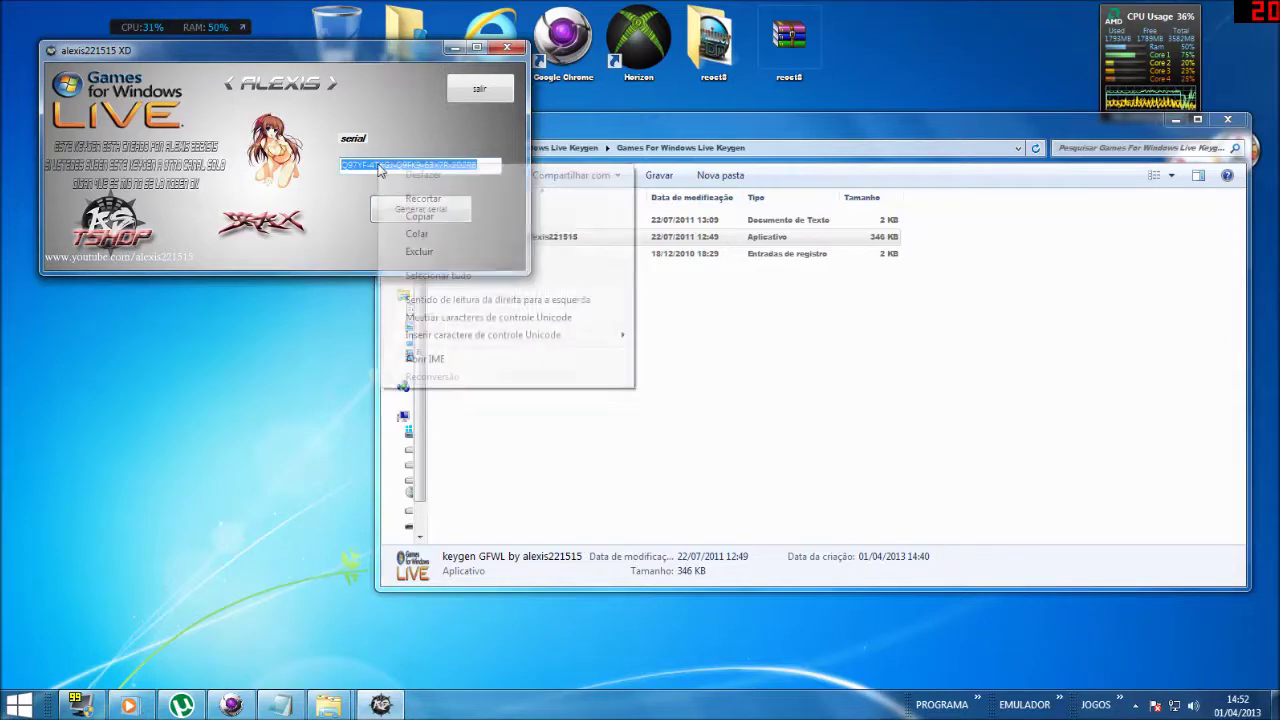
{"action": "left_click", "coordinate": [419, 216]}
{"action": "left_click", "coordinate": [507, 47]}
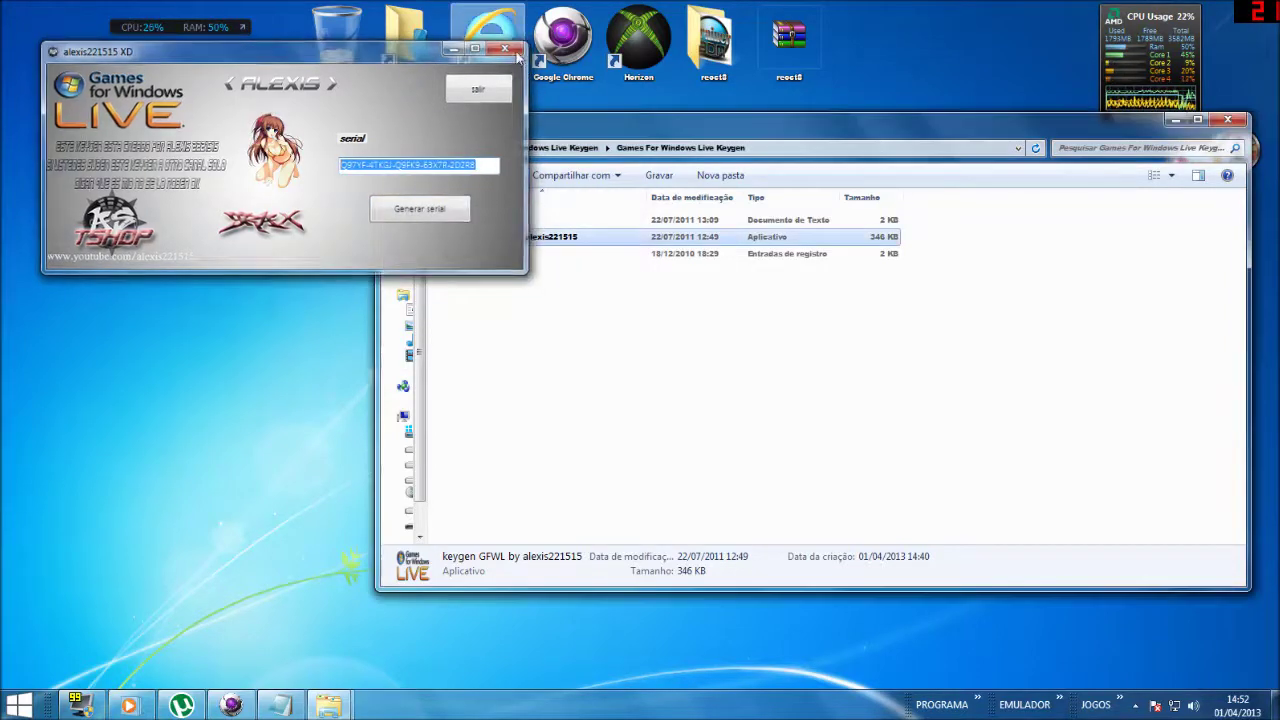
Step: Move the folder window aside, paste the generated serial key into a new Notepad document and minimise Notepad
{"action": "left_click_drag", "start_coordinate": [612, 122], "coordinate": [462, 95]}
{"action": "left_click", "coordinate": [19, 705]}
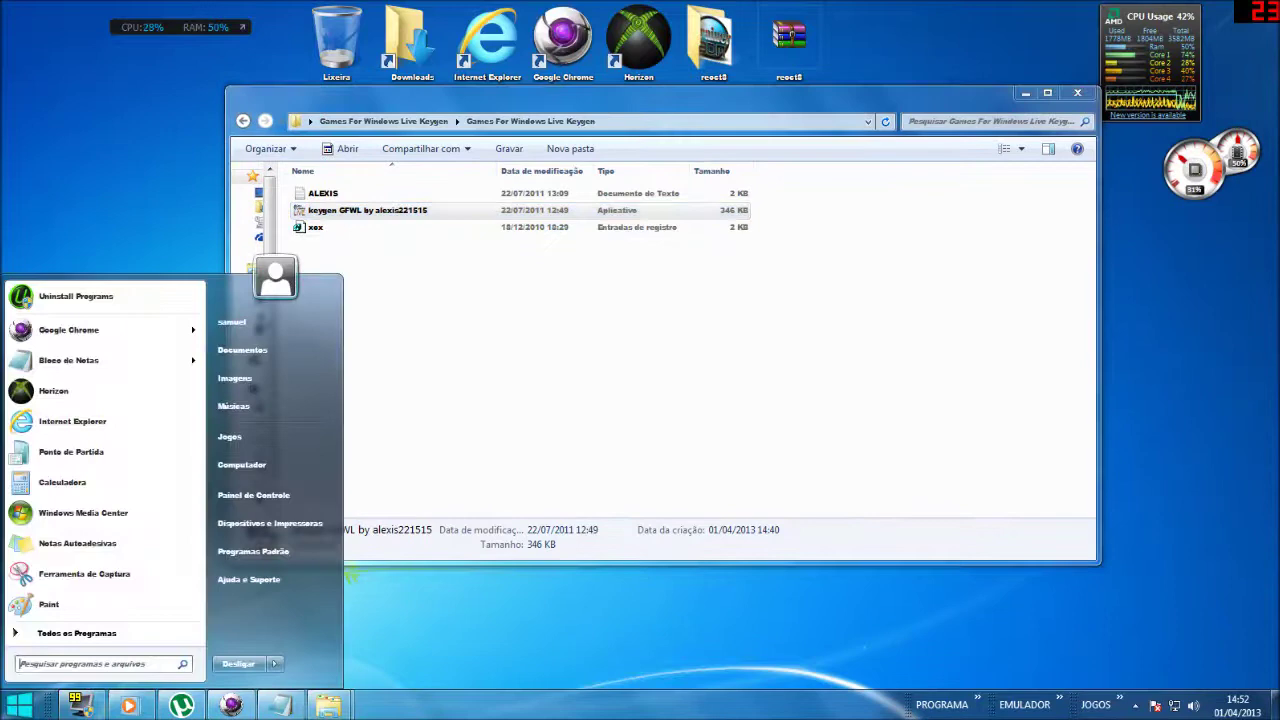
{"action": "left_click", "coordinate": [83, 362]}
{"action": "right_click", "coordinate": [408, 218]}
{"action": "left_click", "coordinate": [466, 285]}
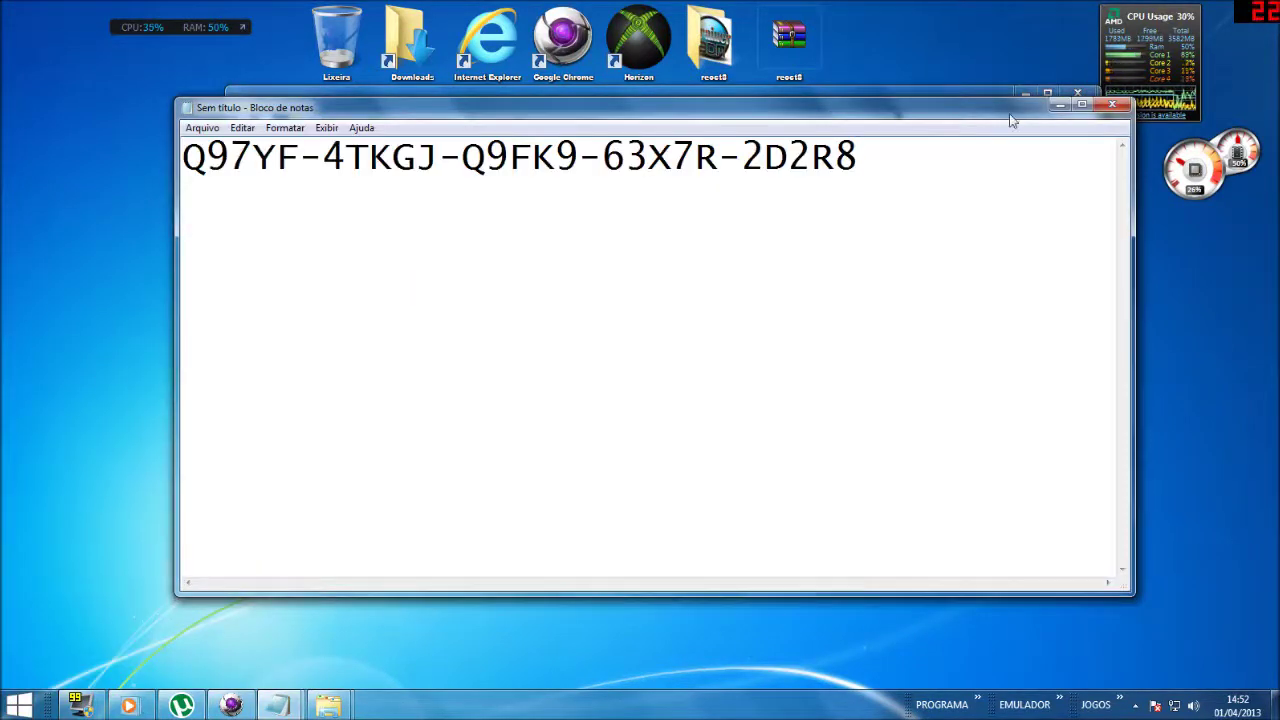
{"action": "left_click", "coordinate": [1060, 104]}
Step: Enlarge the file icons in the keygen folder to examine the "xox" registry file, and close the folder window
{"action": "left_click", "coordinate": [549, 348]}
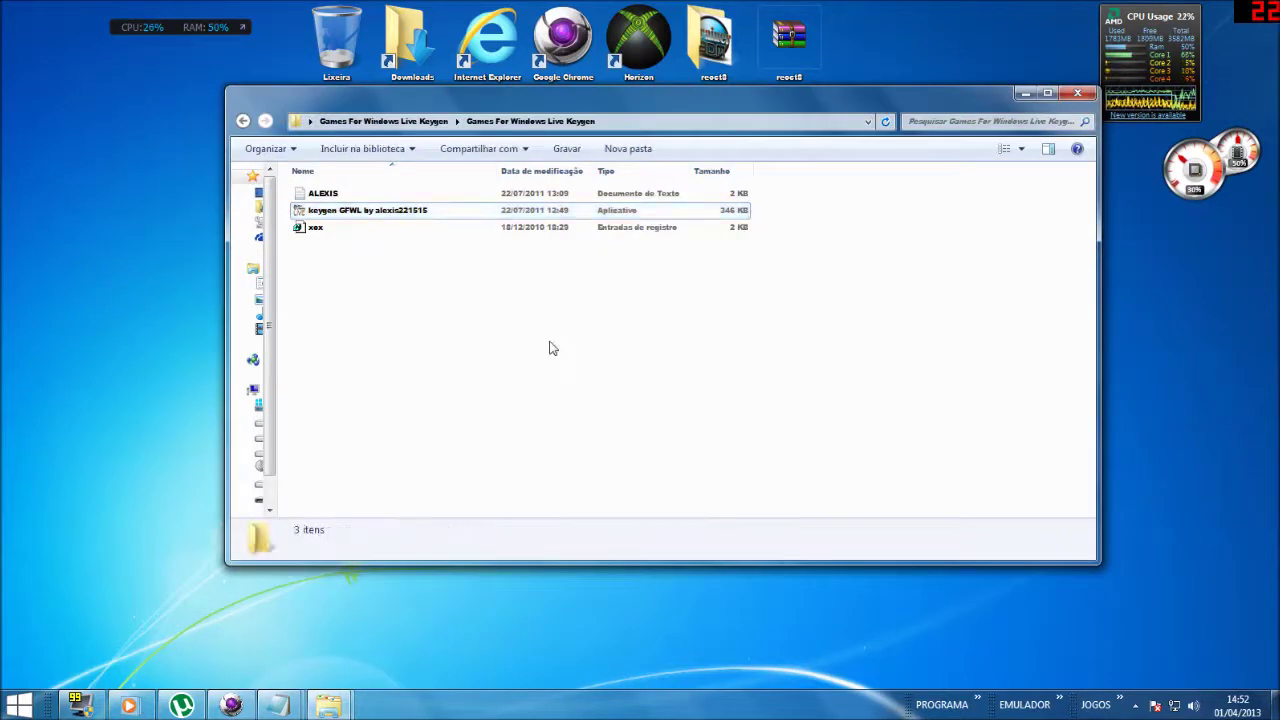
{"action": "scroll", "coordinate": [549, 348], "scroll_direction": "up", "scroll_amount": 4}
{"action": "scroll", "coordinate": [548, 347], "scroll_direction": "up", "scroll_amount": 2}
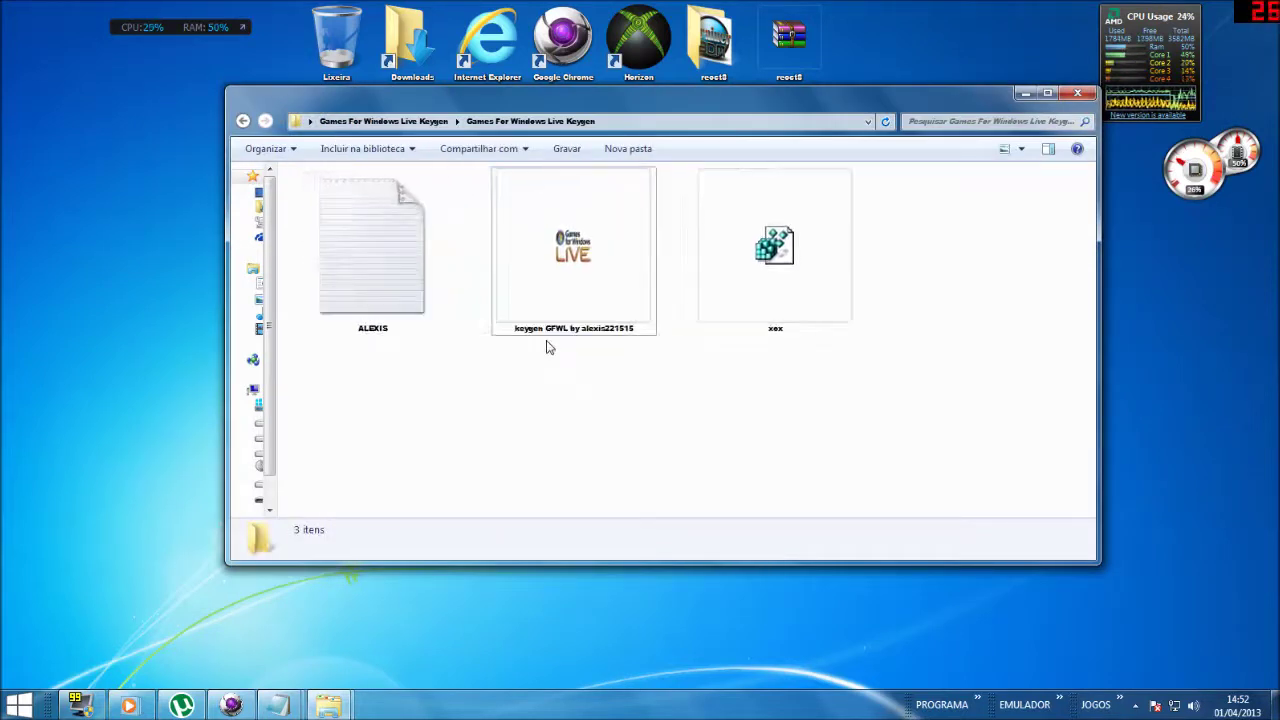
{"action": "left_click", "coordinate": [951, 277]}
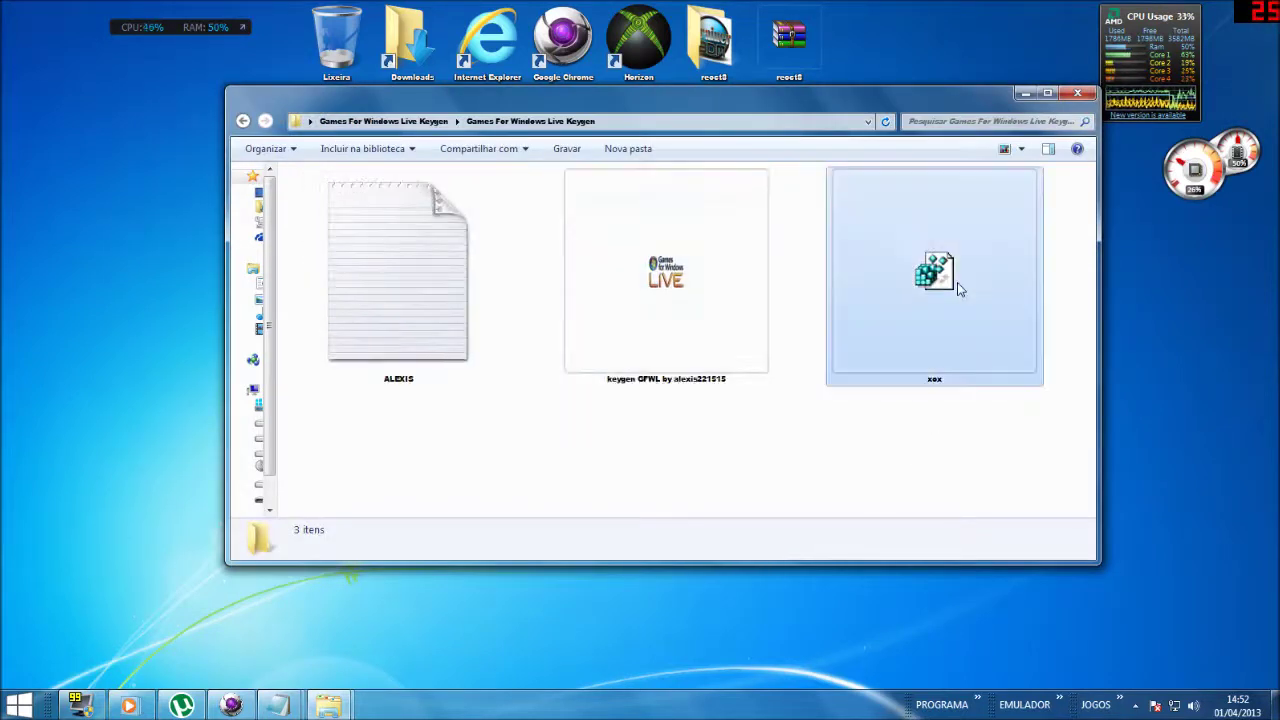
{"action": "double_click", "coordinate": [953, 333]}
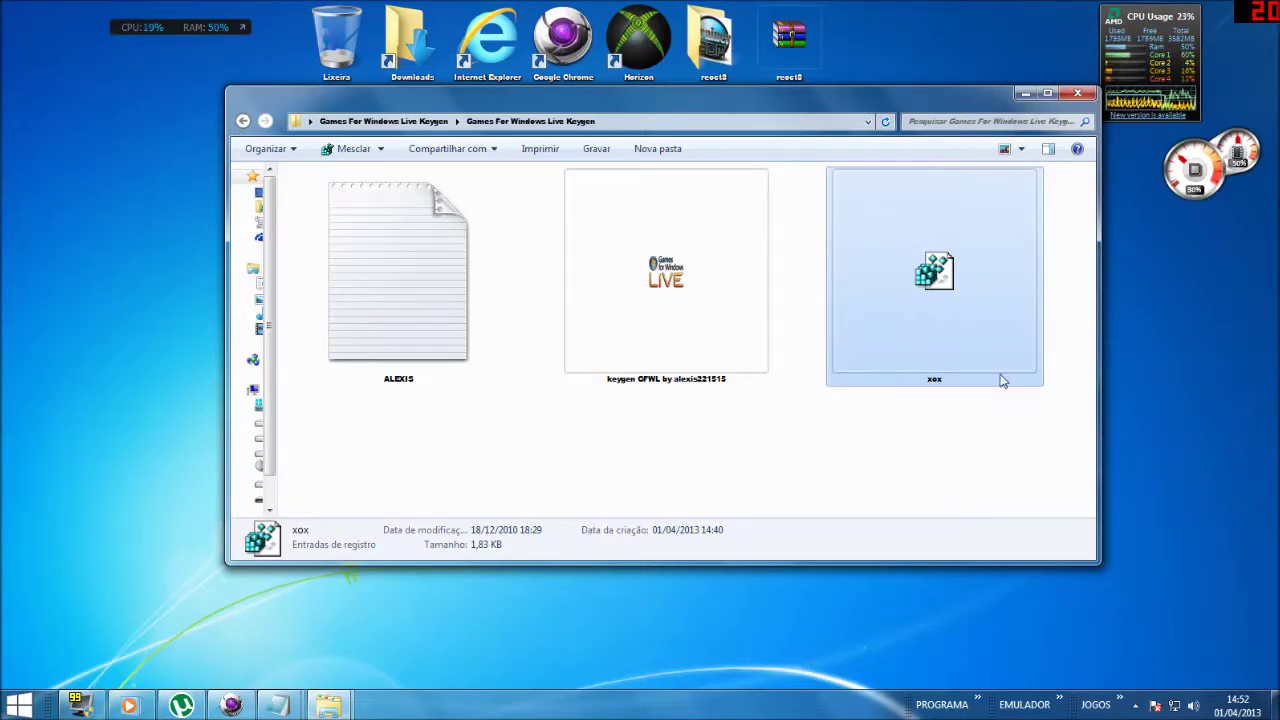
{"action": "left_click", "coordinate": [1083, 97]}
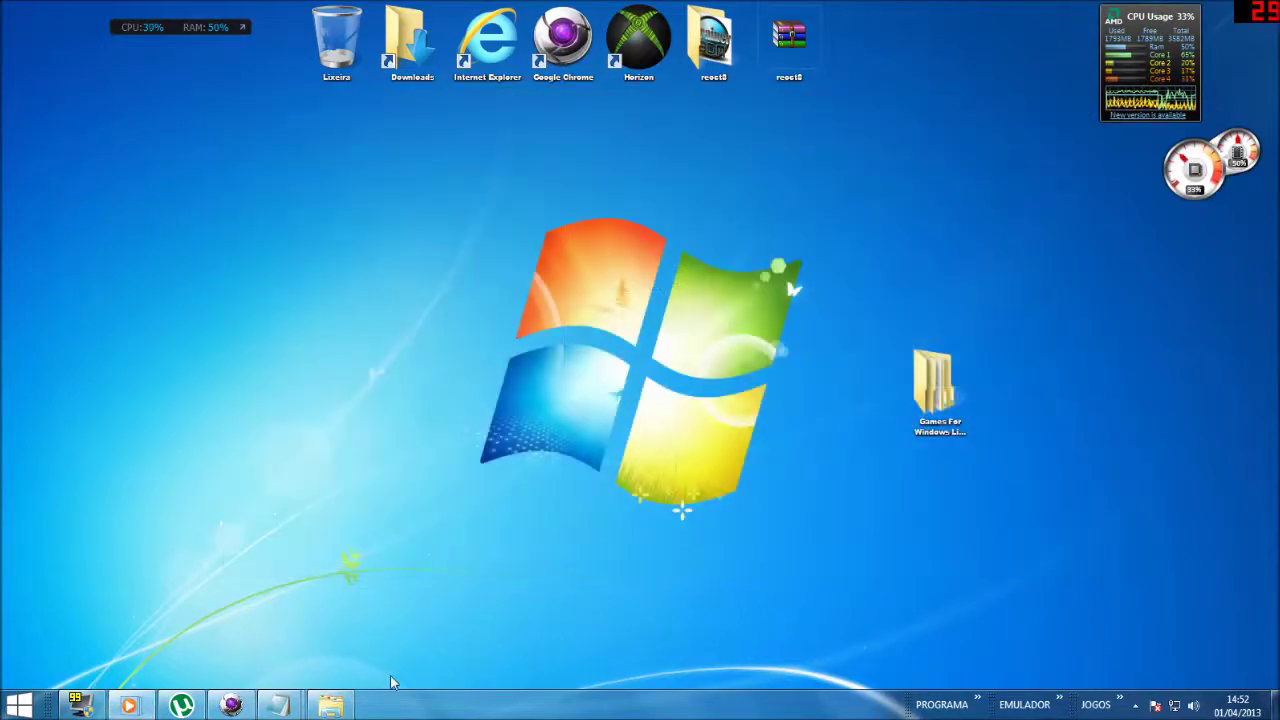
Step: Bring back the Notepad document, highlight the serial's characters from the end to review its groups, and minimise it
{"action": "mouse_move", "coordinate": [281, 705]}
{"action": "left_click", "coordinate": [360, 640]}
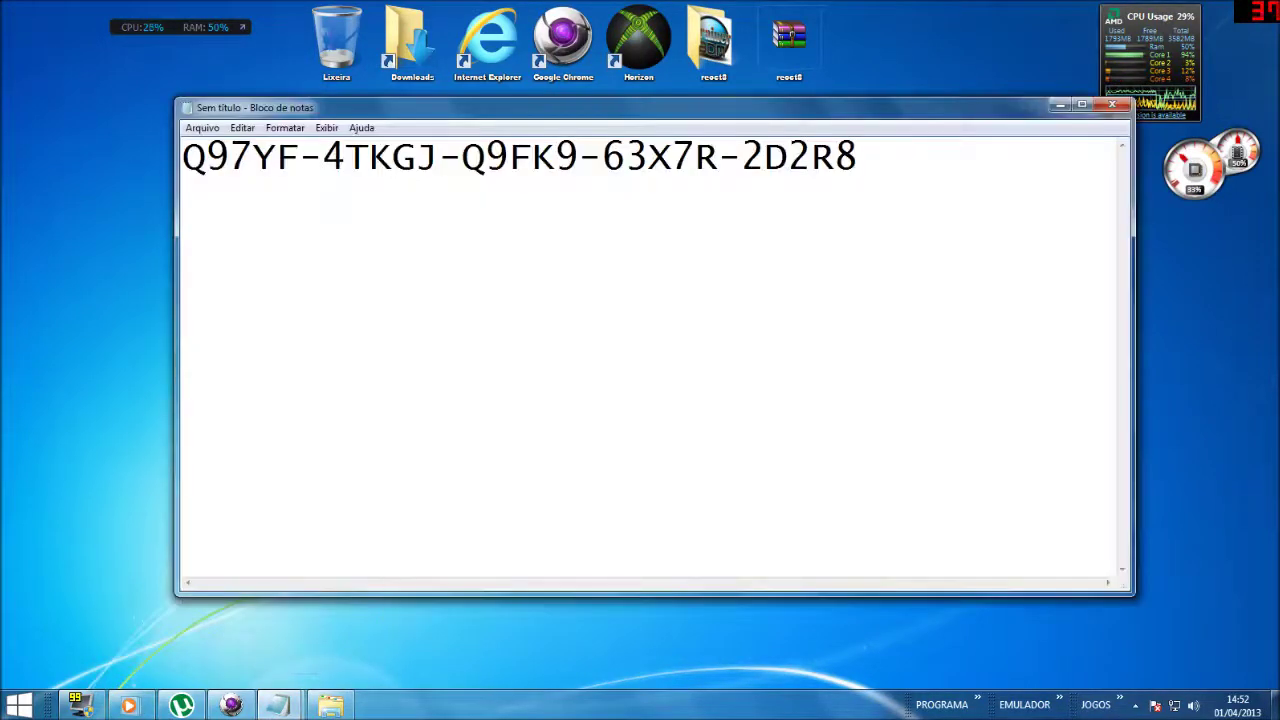
{"action": "key", "text": "shift+Left"}
{"action": "key", "text": "shift+Left"}
{"action": "key", "text": "shift+Left"}
{"action": "key", "text": "shift+Left"}
{"action": "key", "text": "shift+Left"}
{"action": "key", "text": "shift+Left"}
{"action": "key", "text": "shift+Left"}
{"action": "key", "text": "shift+Left"}
{"action": "key", "text": "shift+Left"}
{"action": "key", "text": "shift+Left"}
{"action": "key", "text": "shift+Left"}
{"action": "key", "text": "shift+Left"}
{"action": "key", "text": "shift+Left"}
{"action": "key", "text": "shift+Left"}
{"action": "key", "text": "shift+Left"}
{"action": "key", "text": "shift+Left"}
{"action": "key", "text": "shift+Left"}
{"action": "key", "text": "shift+Left"}
{"action": "key", "text": "shift+Left"}
{"action": "key", "text": "shift+Left"}
{"action": "key", "text": "shift+Left"}
{"action": "key", "text": "shift+Left"}
{"action": "key", "text": "shift+Left"}
{"action": "key", "text": "shift+Left"}
{"action": "key", "text": "shift+Left"}
{"action": "key", "text": "shift+Left"}
{"action": "key", "text": "shift+Left"}
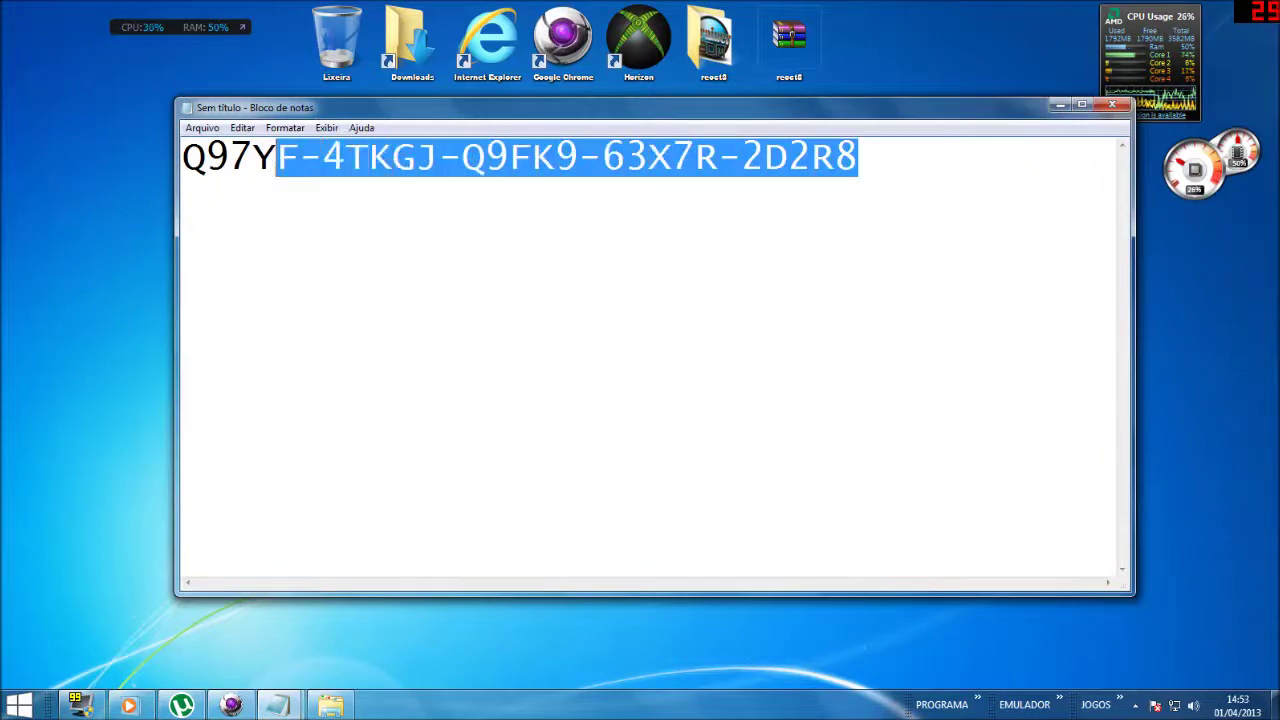
{"action": "left_click", "coordinate": [322, 156]}
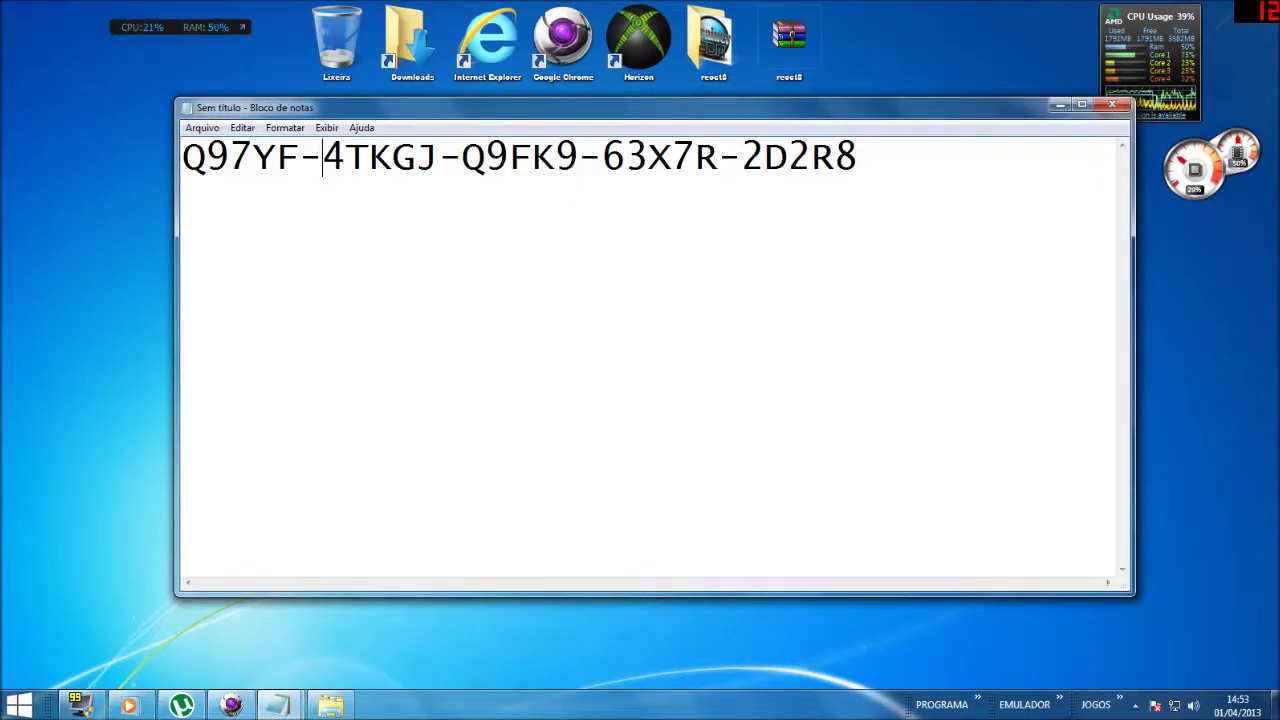
{"action": "left_click", "coordinate": [1058, 105]}
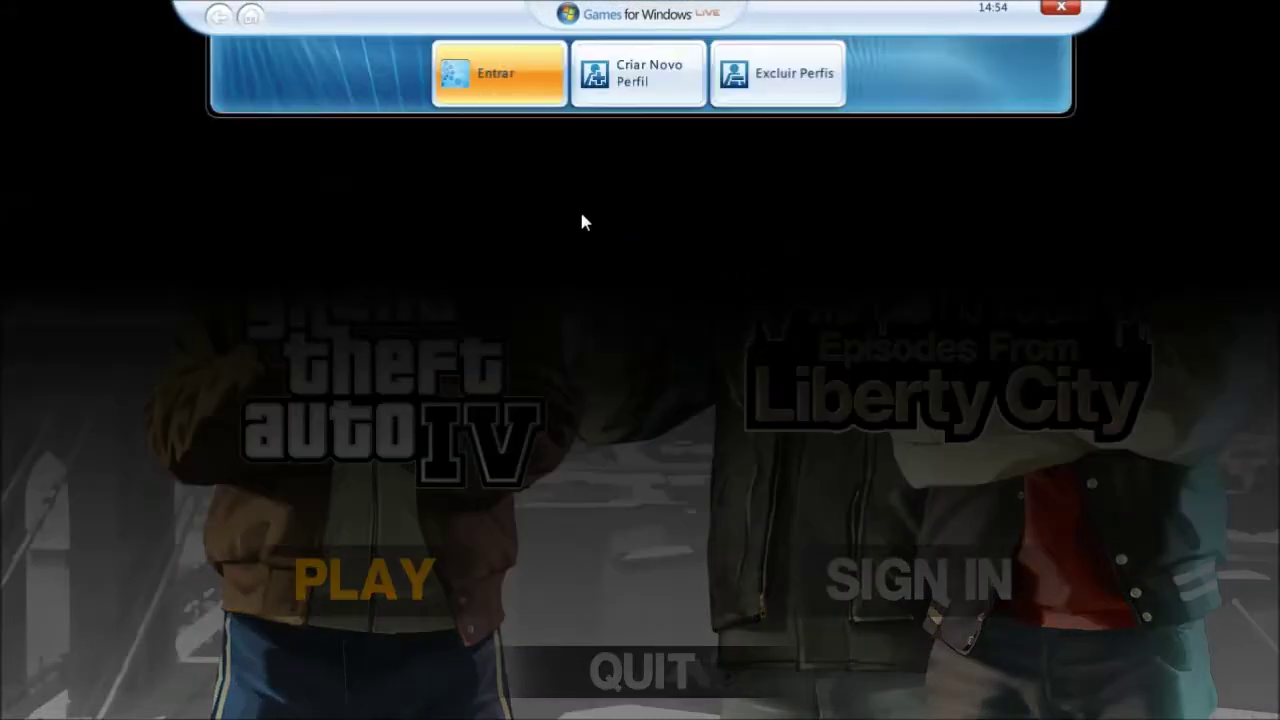
Step: In GTA IV's Games for Windows LIVE overlay, choose to sign in with another account and review the ID, password and automatic sign-in fields
{"action": "left_click", "coordinate": [519, 78]}
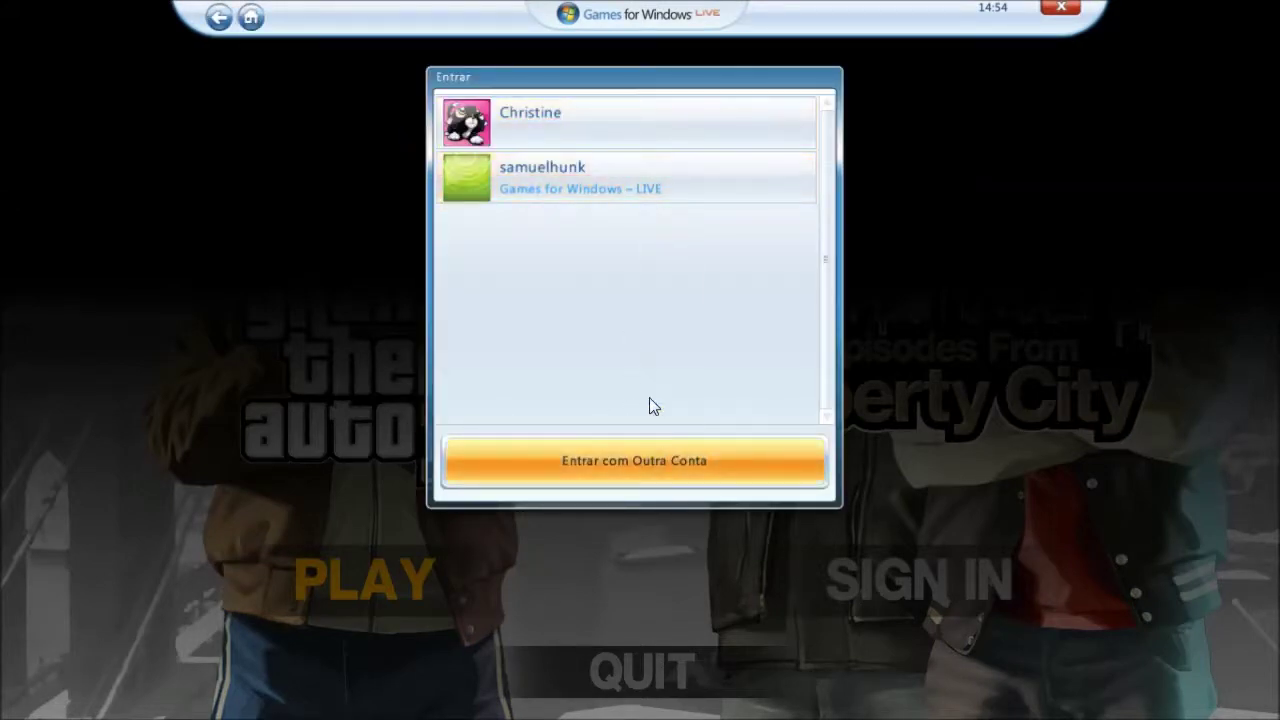
{"action": "left_click", "coordinate": [644, 462]}
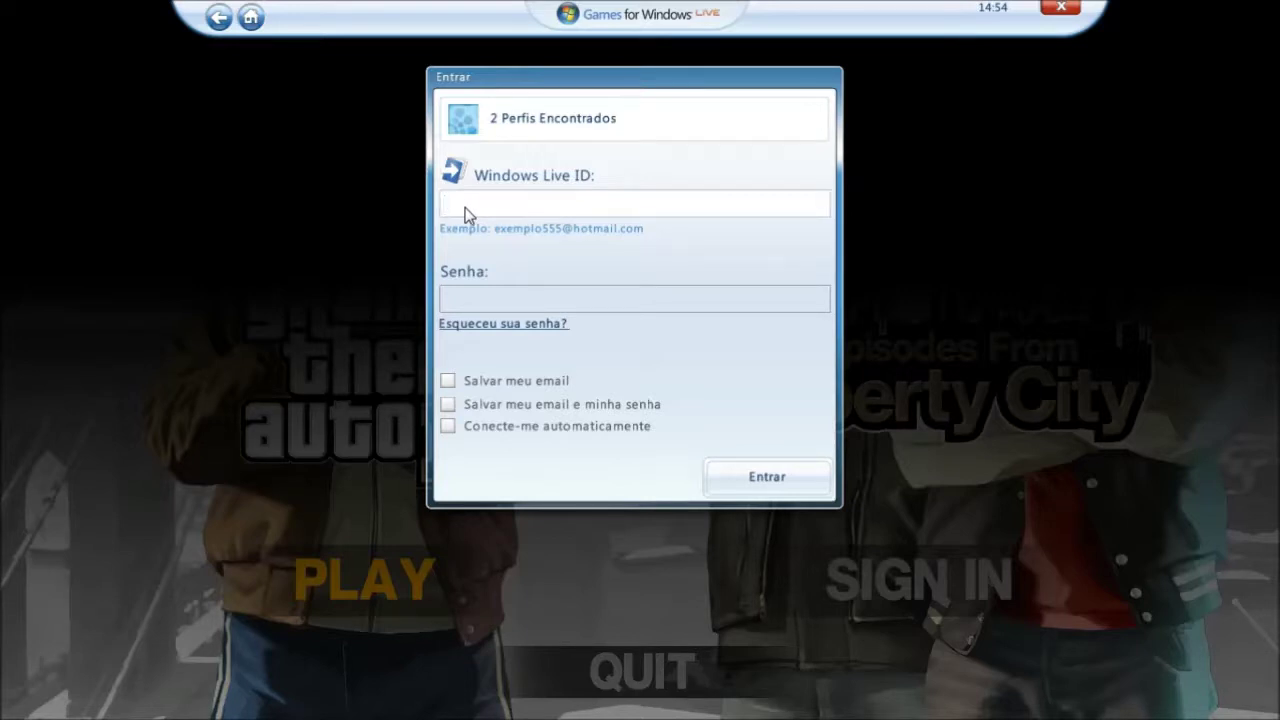
{"action": "left_click", "coordinate": [552, 385]}
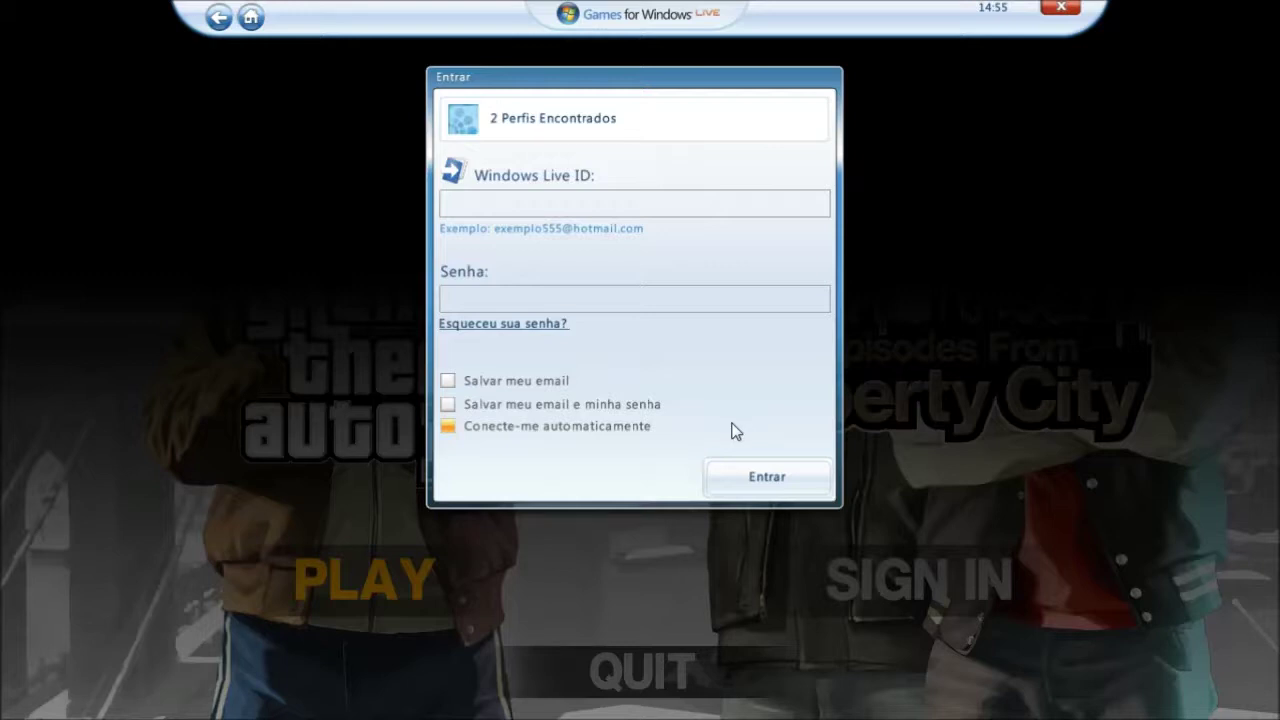
{"action": "key", "text": "Up"}
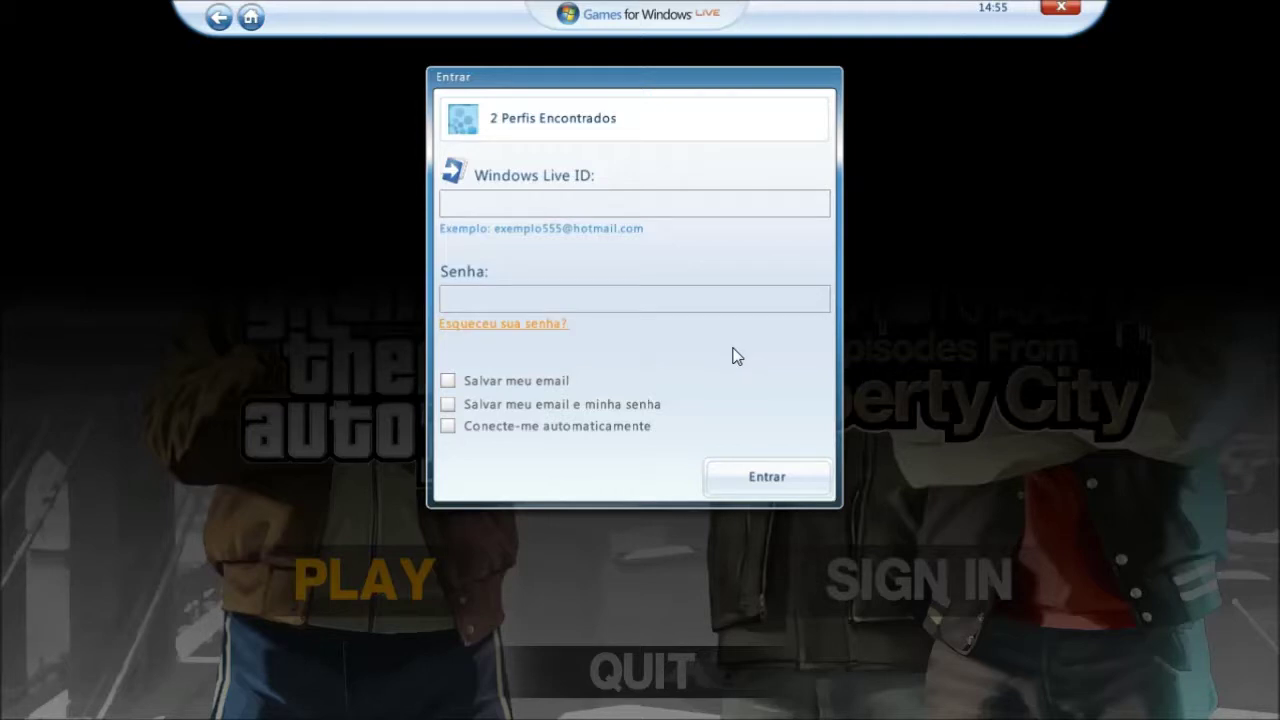
{"action": "left_click", "coordinate": [743, 311]}
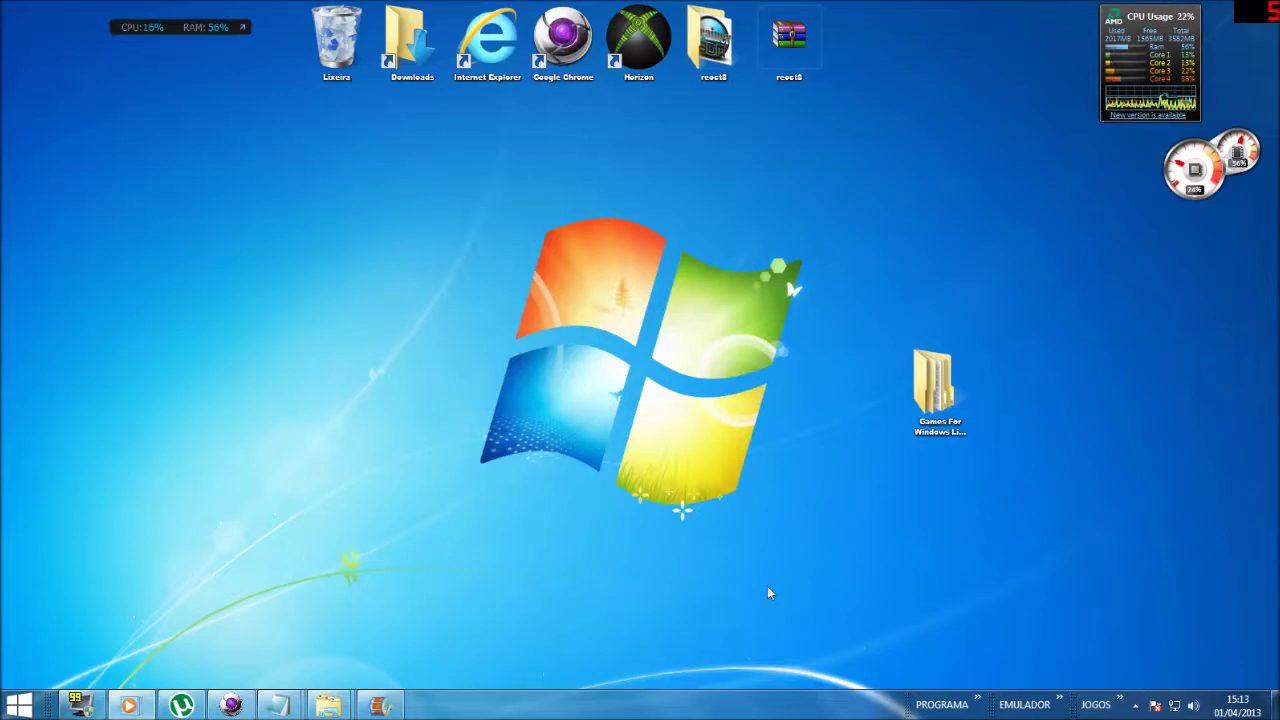
{"action": "left_click", "coordinate": [938, 392]}
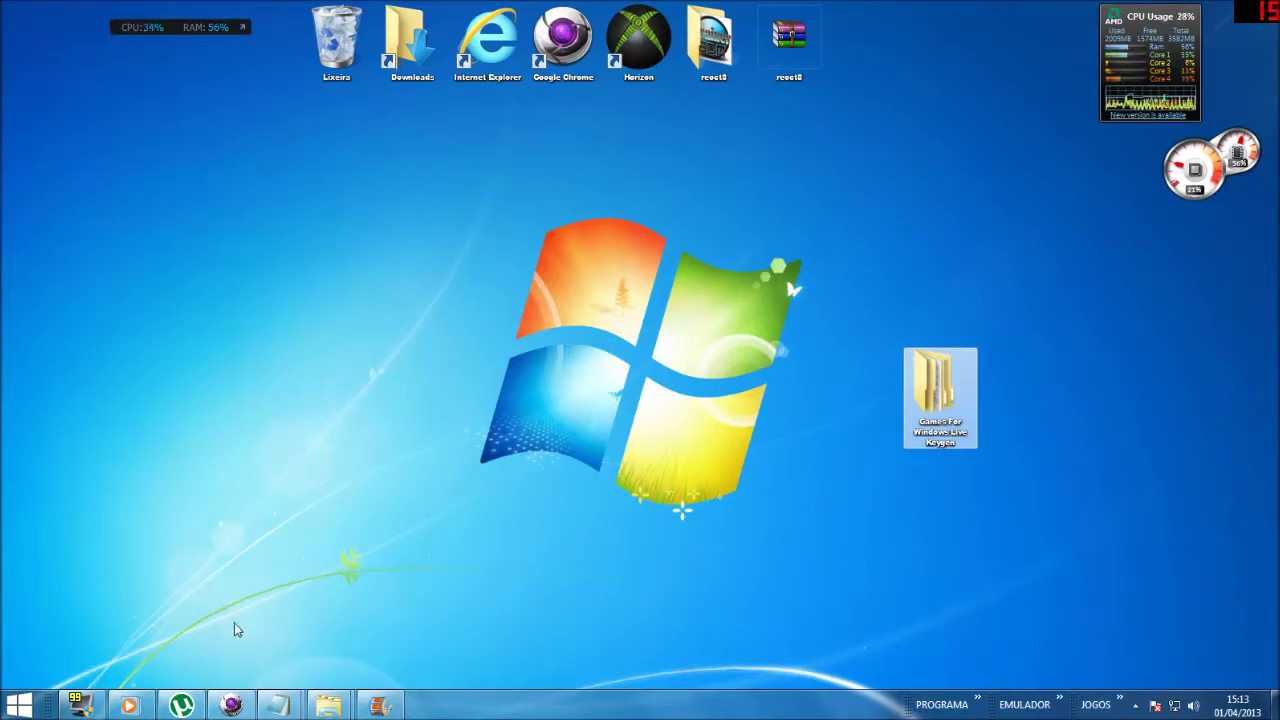
{"action": "mouse_move", "coordinate": [232, 705]}
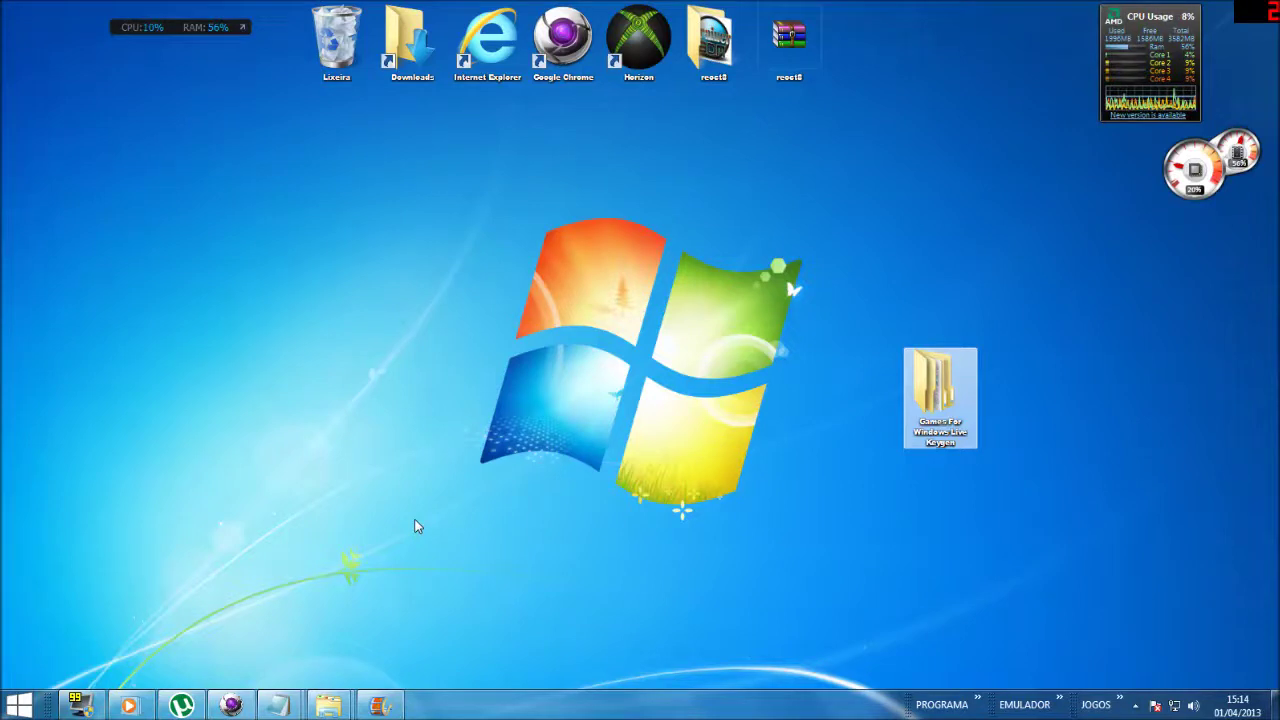
{"action": "left_click", "coordinate": [650, 210]}
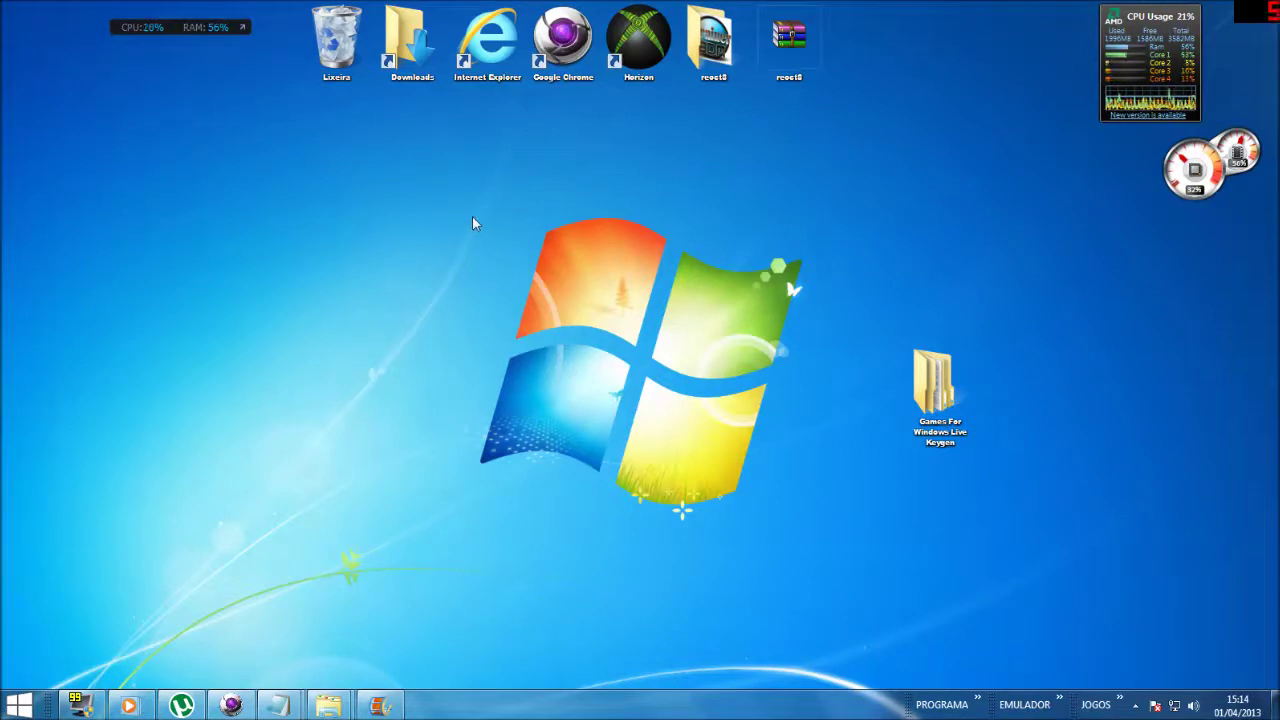
{"action": "left_click_drag", "start_coordinate": [18, 10], "coordinate": [1184, 408]}
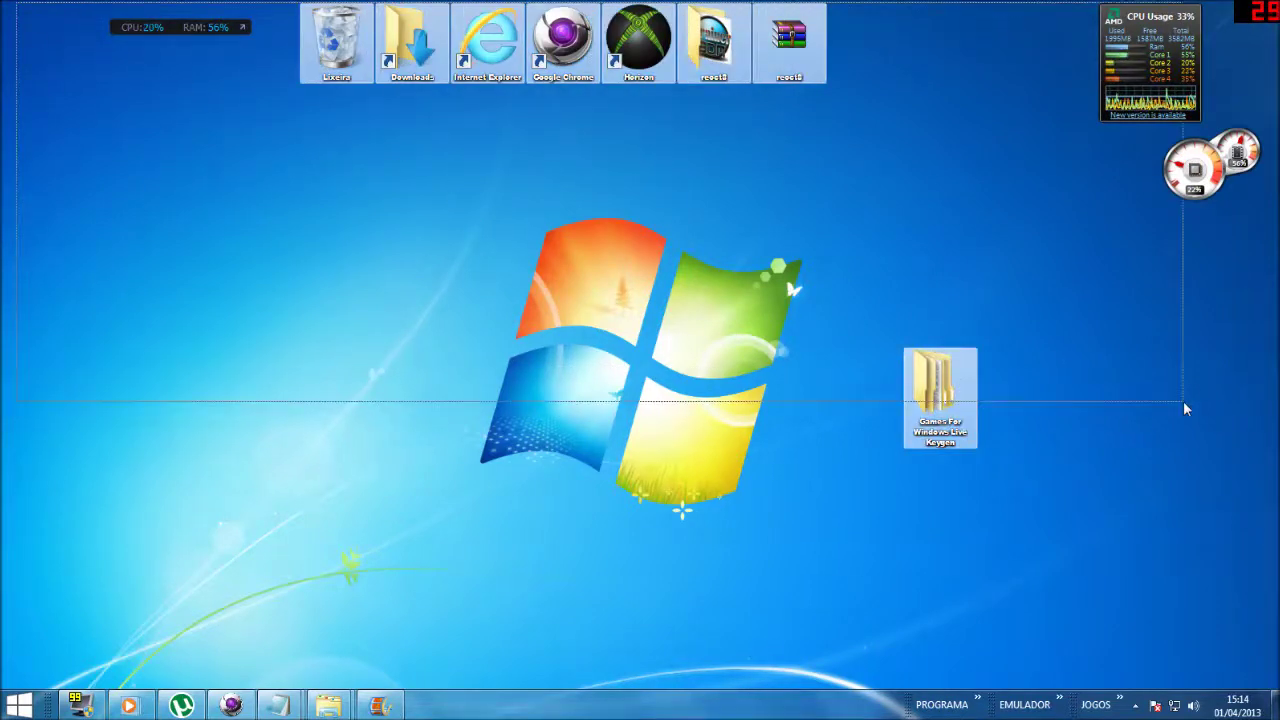
{"action": "left_click", "coordinate": [1258, 660]}
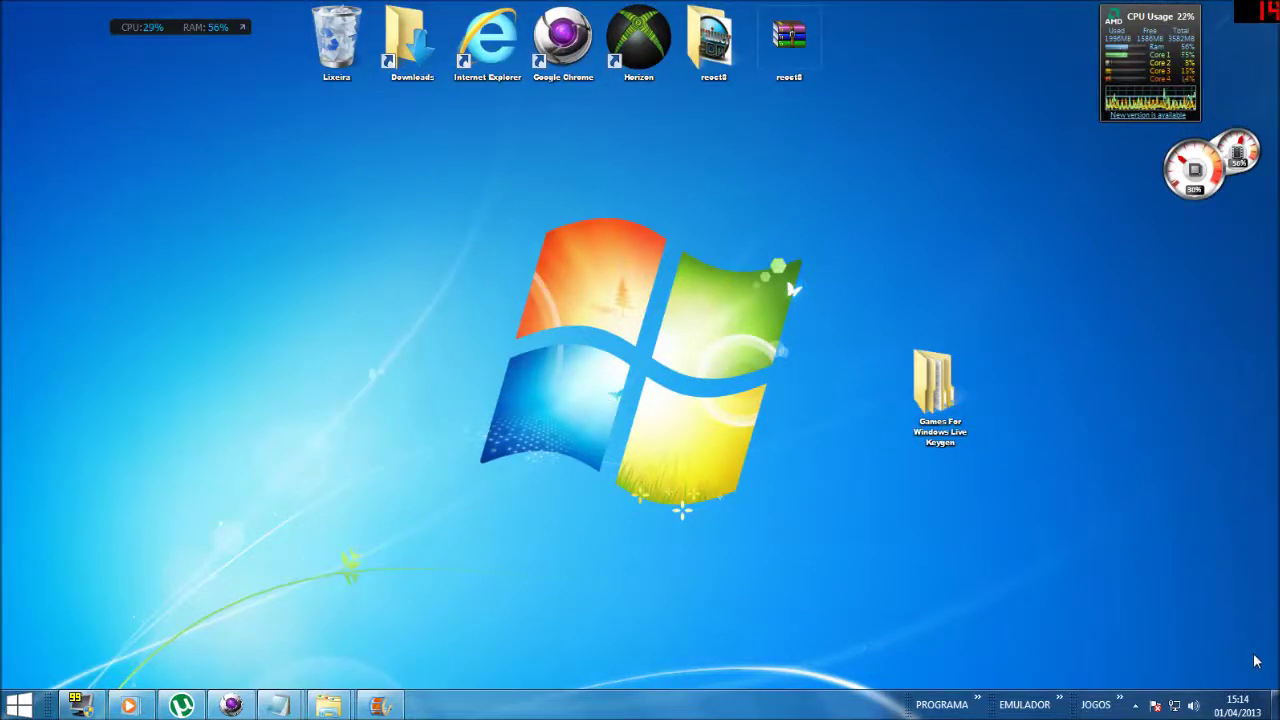